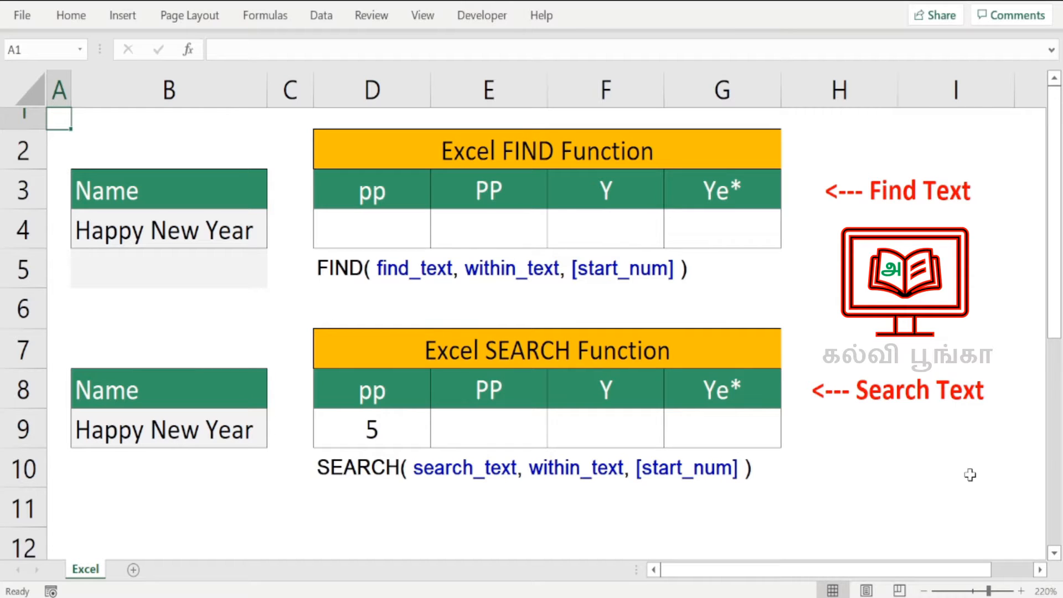
Examine the argument syntax of the FIND and SEARCH functions written below the two tables.
left_click(332, 268)
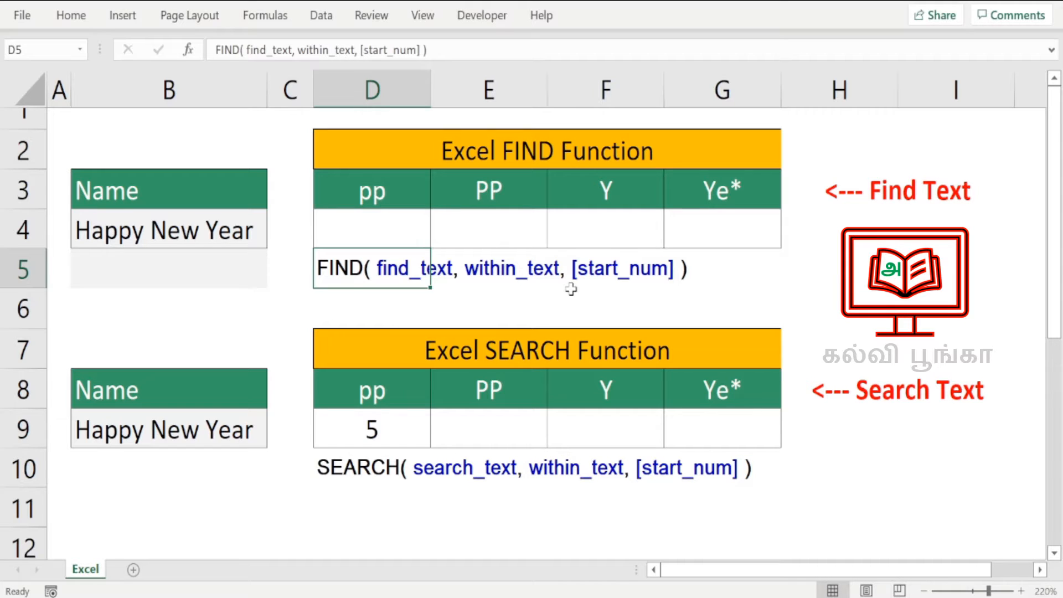
left_click(510, 271)
left_click(633, 281)
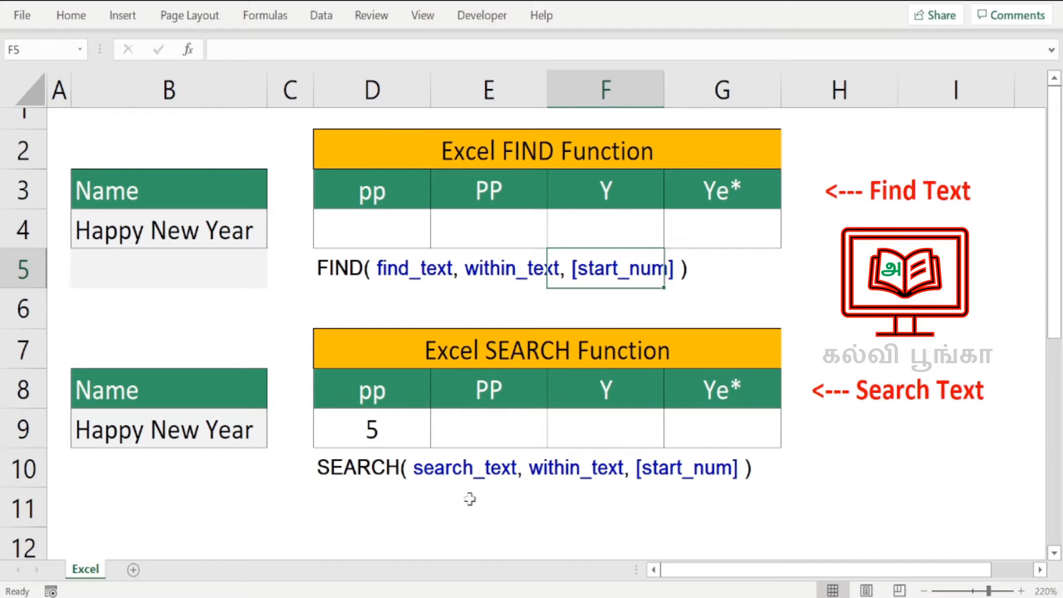
left_click(437, 472)
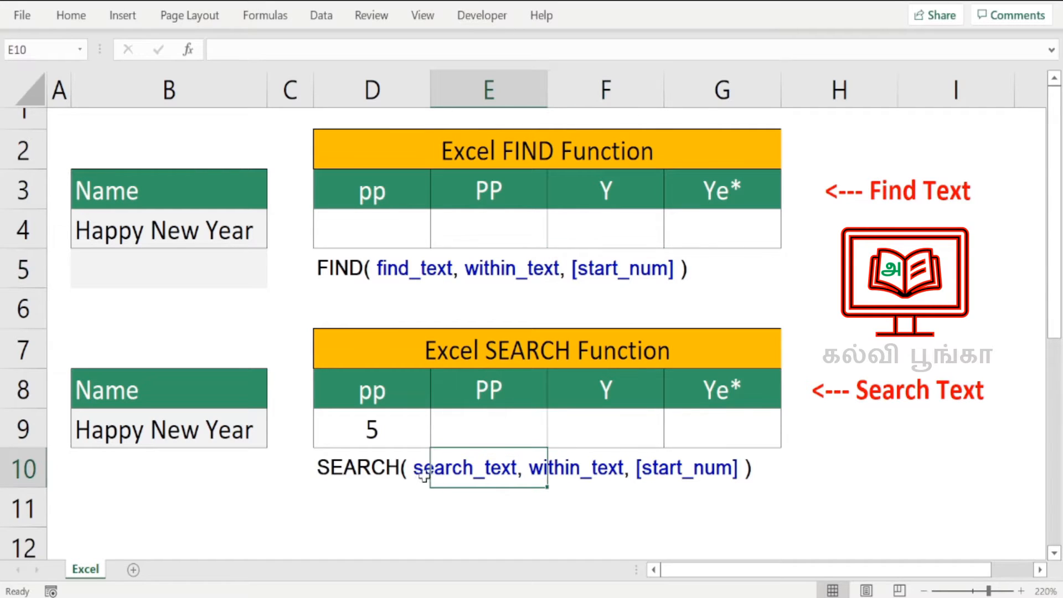
left_click(582, 474)
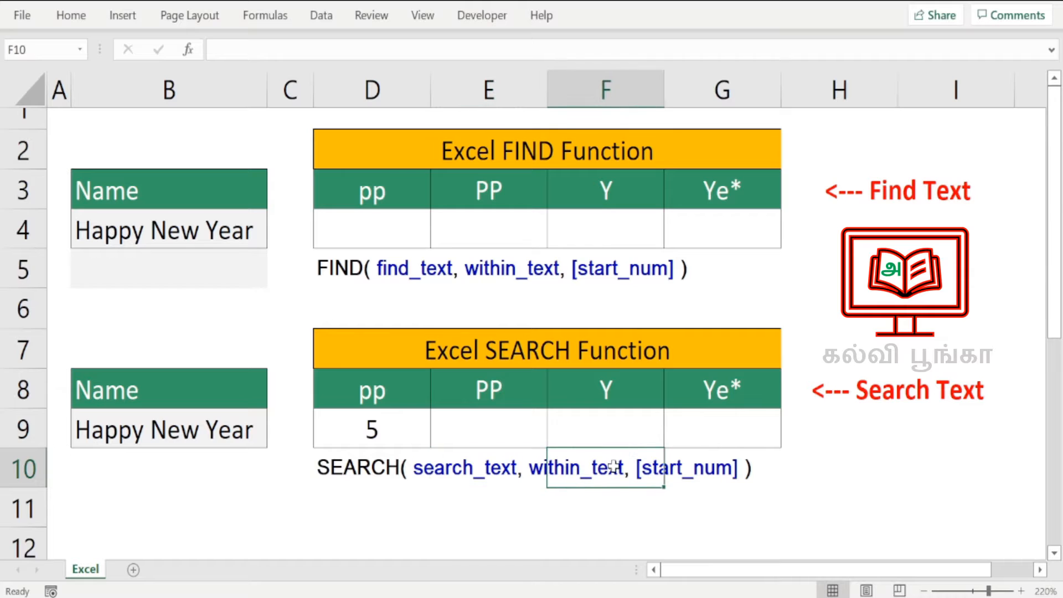
left_click(698, 468)
left_click(596, 508)
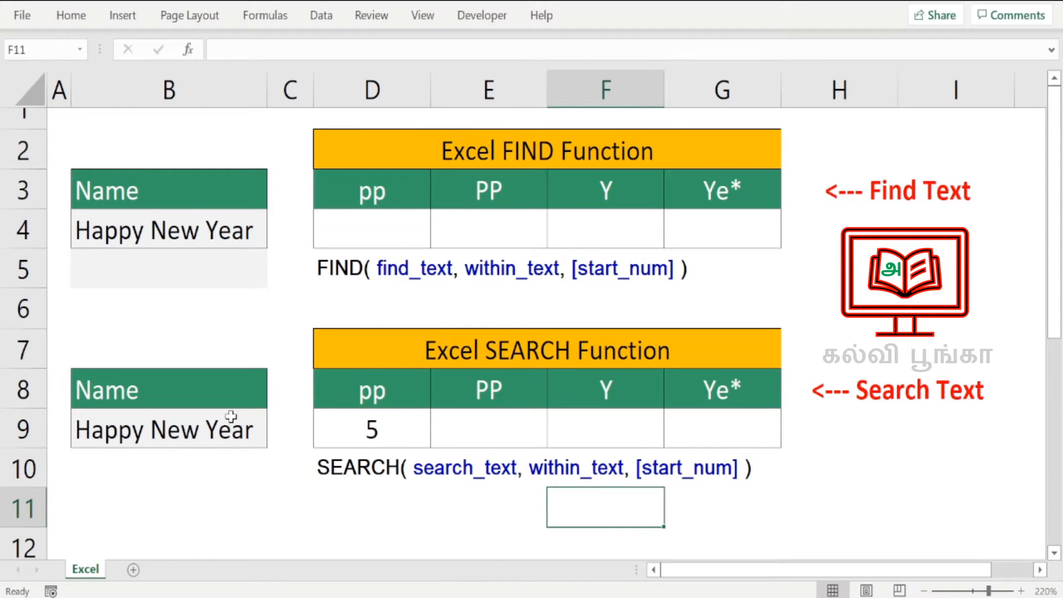
left_click(350, 269)
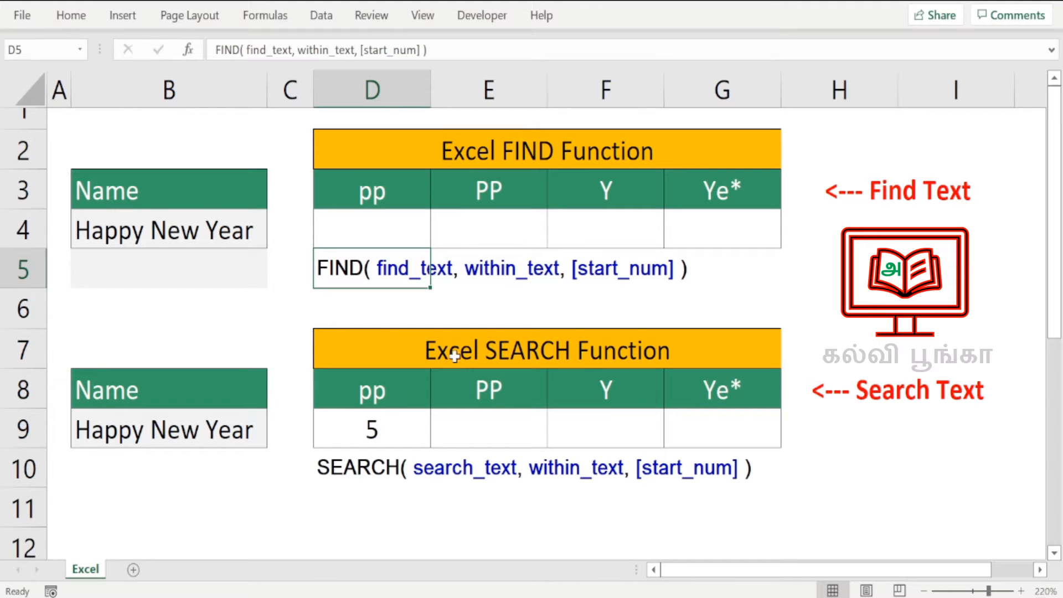
Enter =FIND(D3,B4) in cell D4 to locate the lowercase "pp" within the name text.
left_click(363, 235)
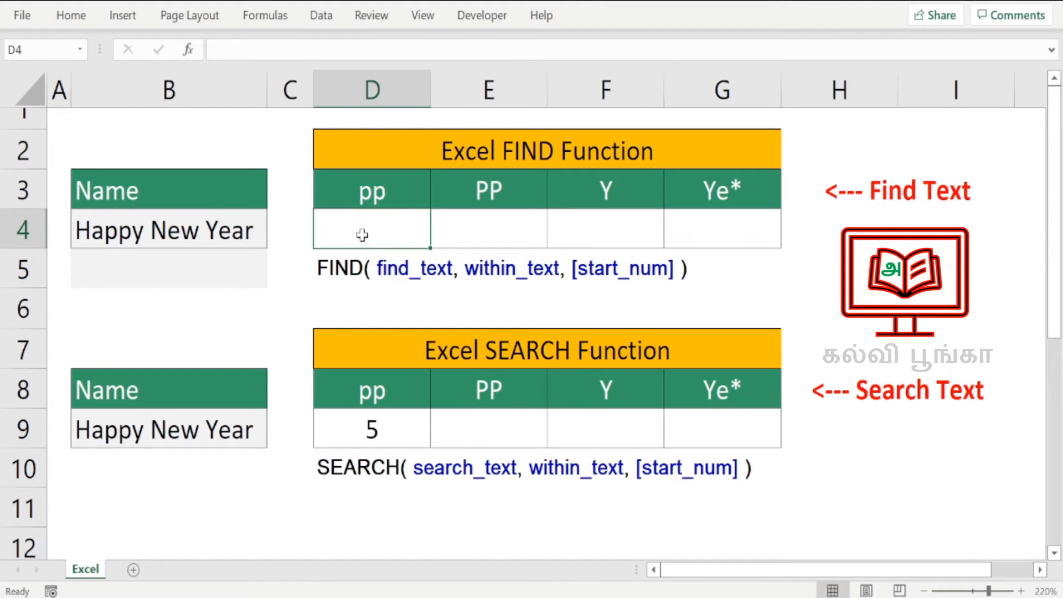
type("=fi")
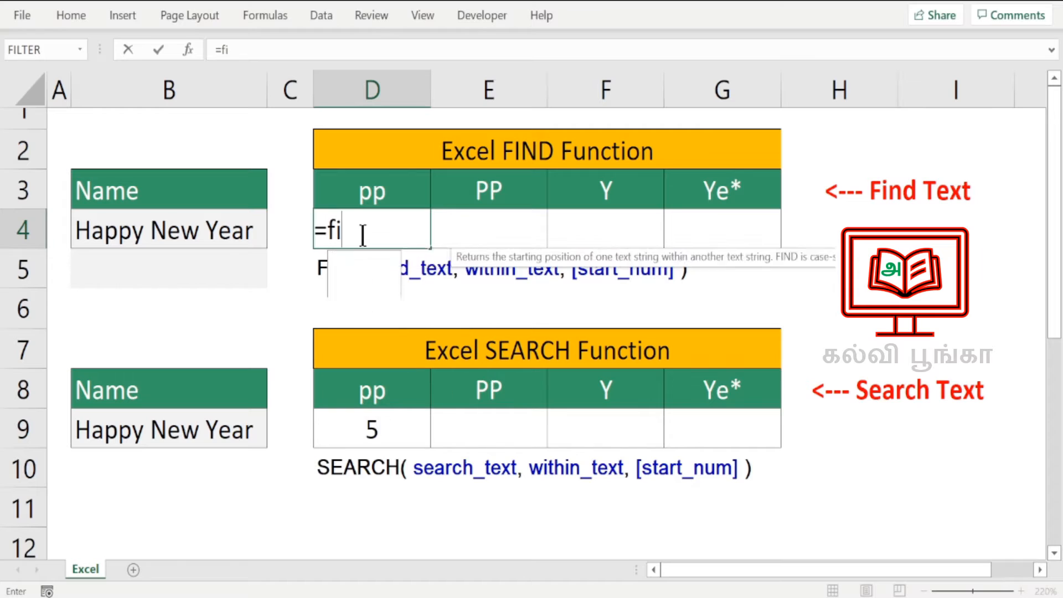
type("nd(")
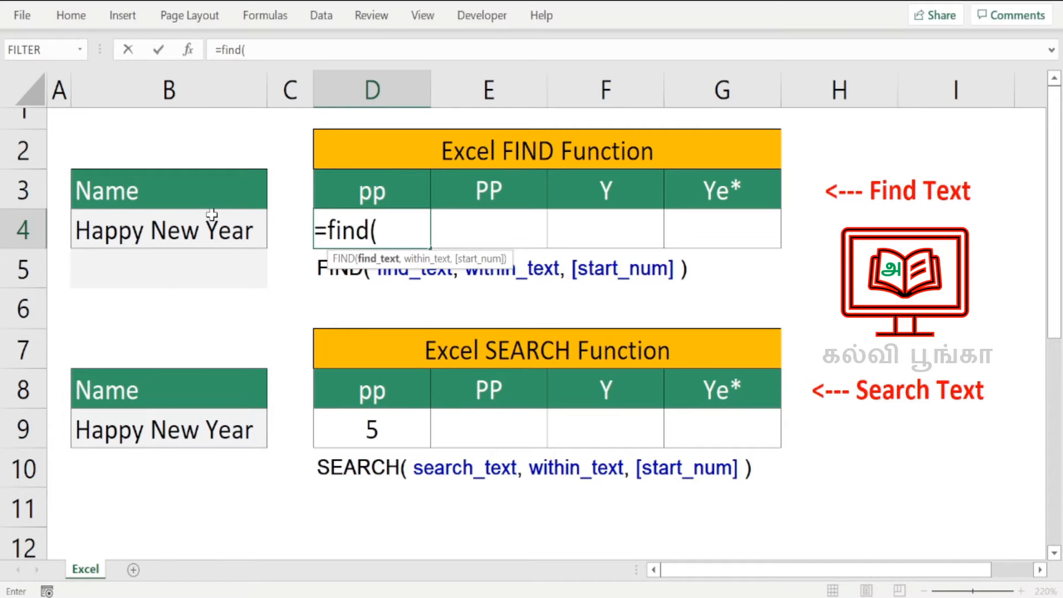
left_click(373, 192)
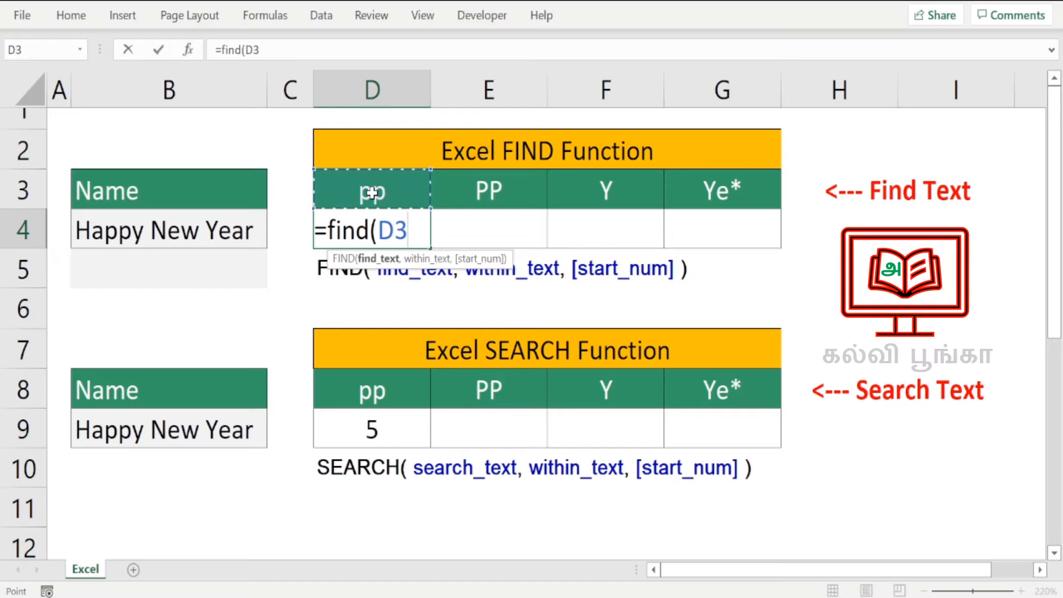
type(",")
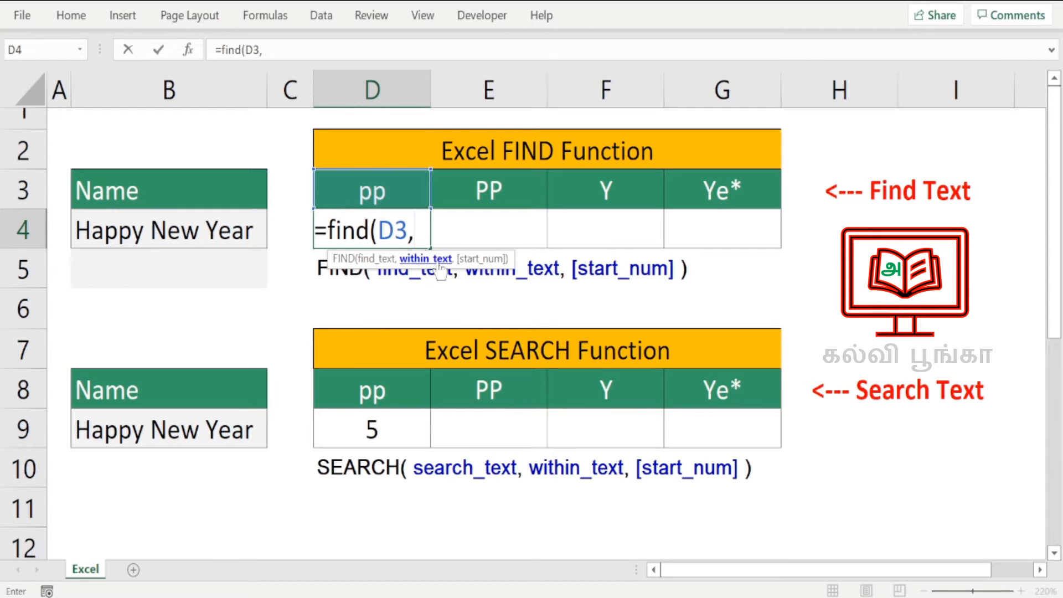
left_click(159, 231)
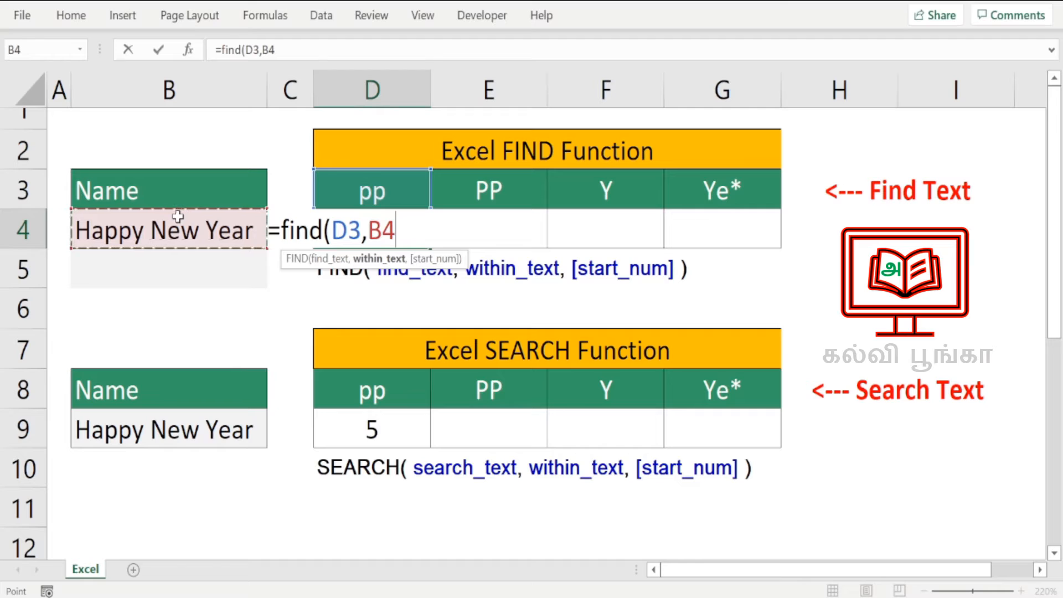
type(")")
key("Return")
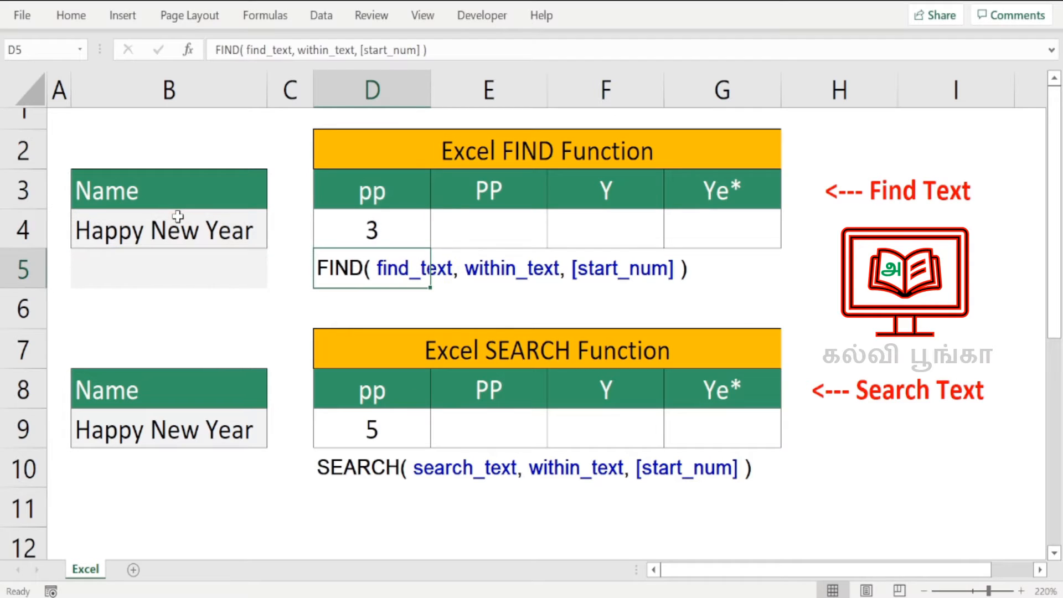
left_click(357, 237)
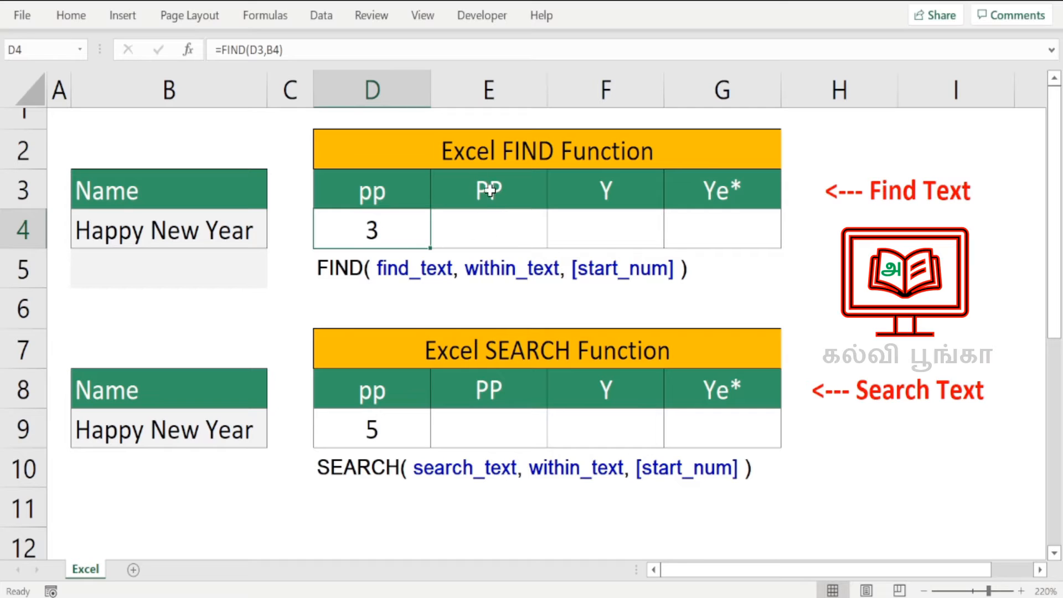
Enter =FIND(E3,B4) in cell E4 to look for the uppercase "PP" within the name text.
left_click(476, 213)
type("=")
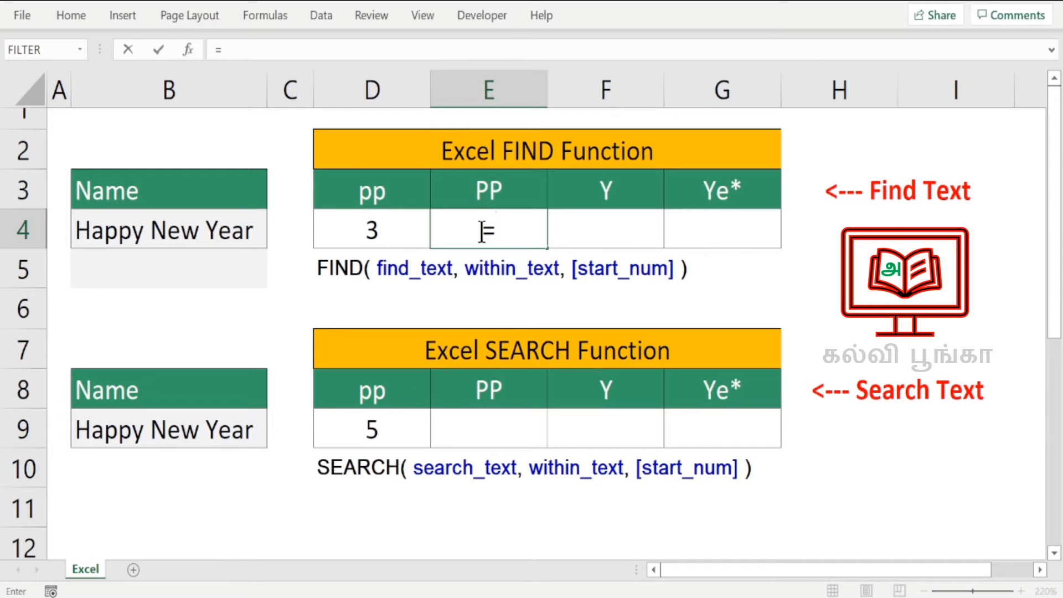
type("find")
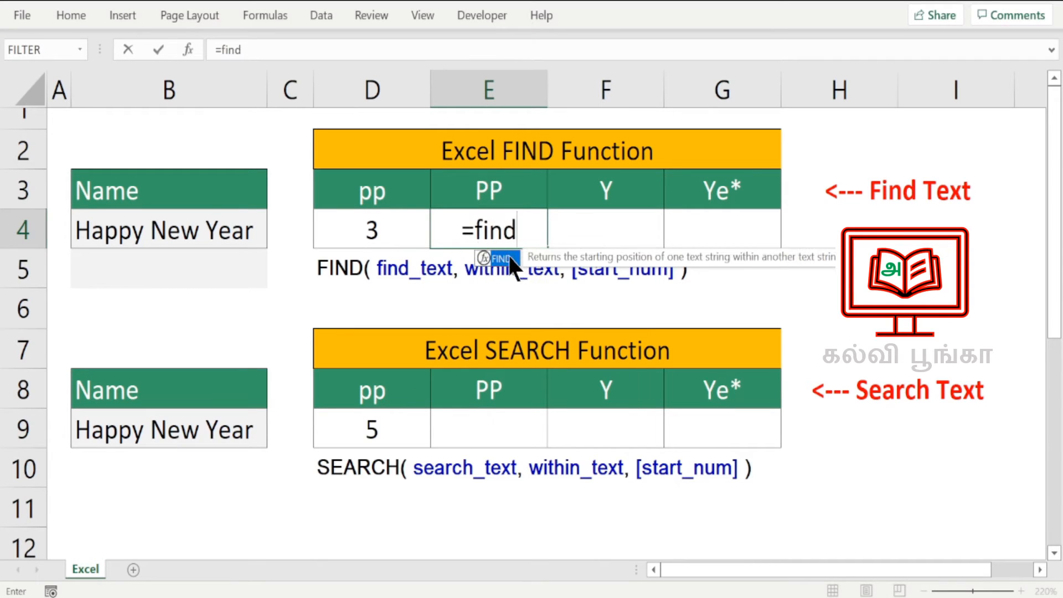
double_click(510, 260)
left_click(498, 192)
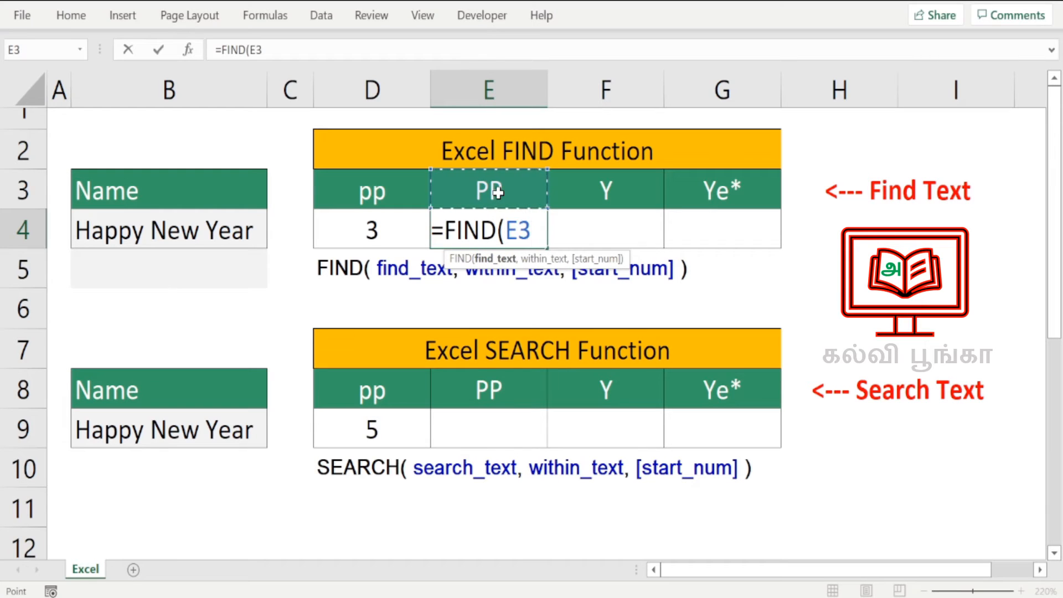
type(",")
left_click(172, 231)
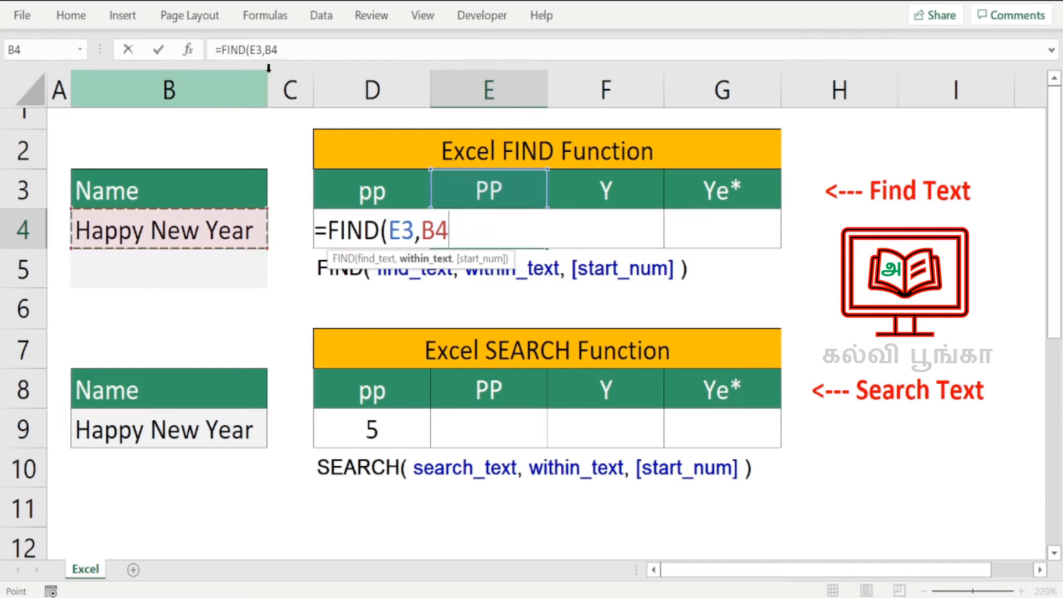
left_click(284, 52)
key("Return")
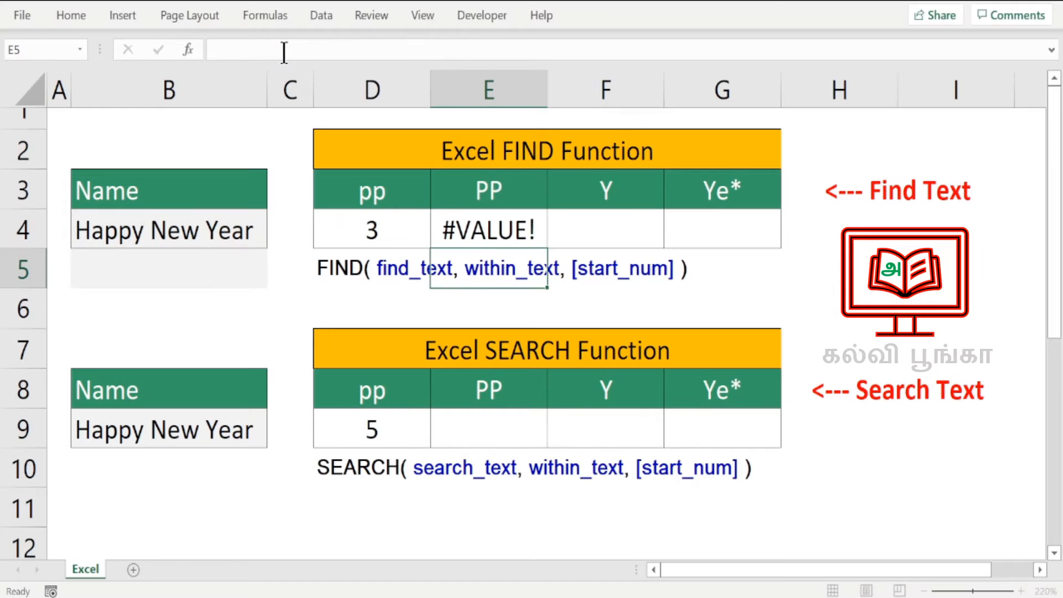
left_click(500, 227)
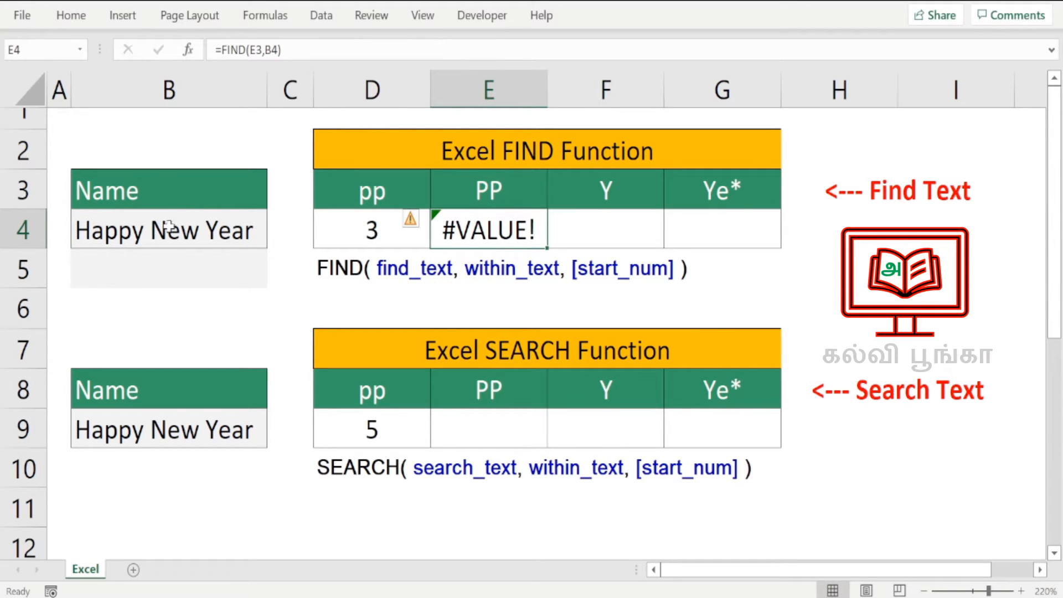
Change the text in B4 to "HaPPy New Year" to compare the FIND results in D4 and E4, and undo the edit.
left_click(120, 230)
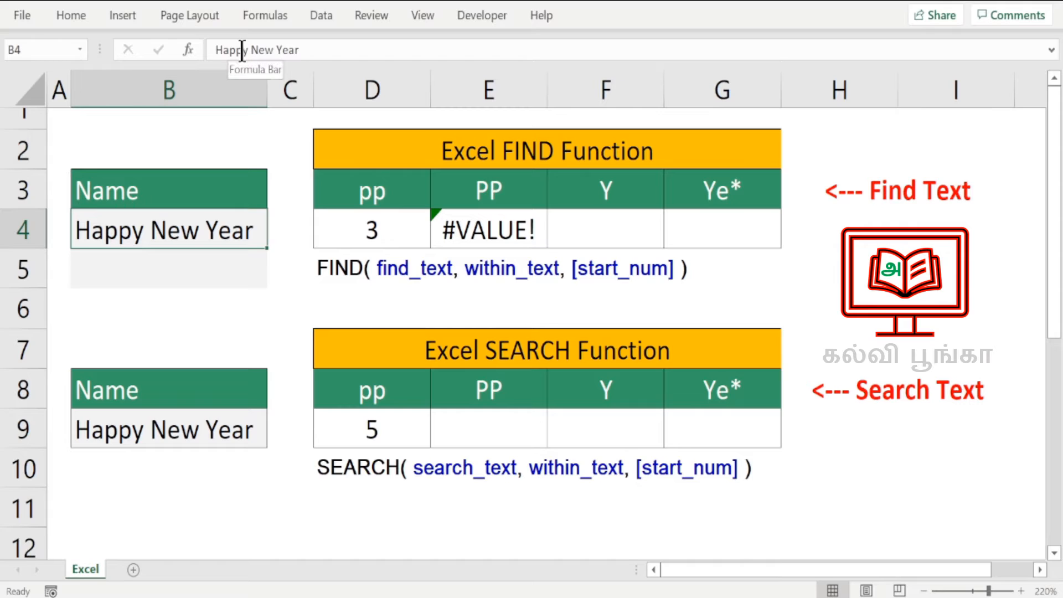
left_click_drag(243, 53, 232, 53)
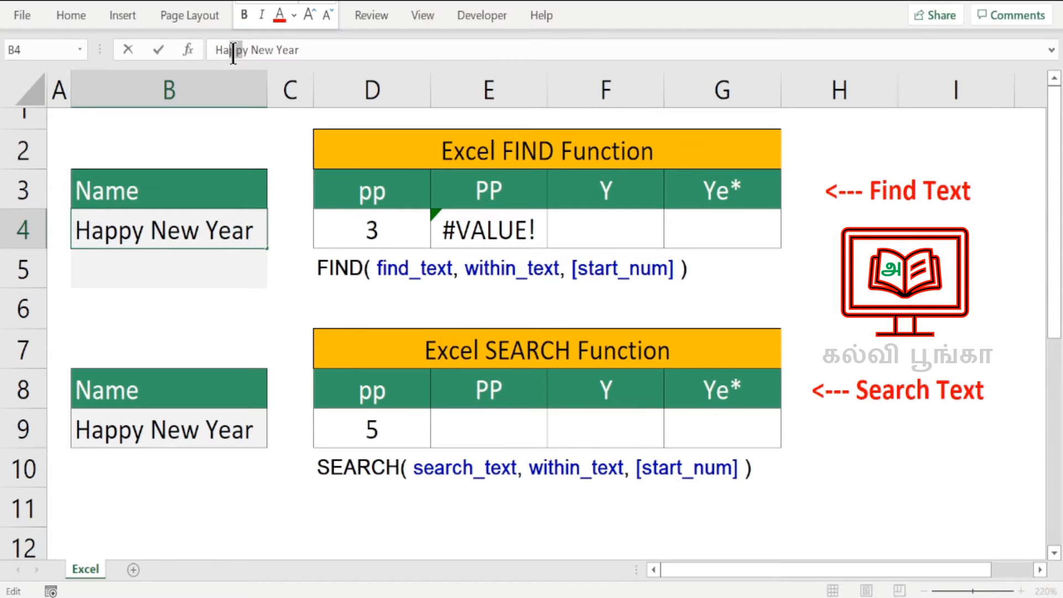
type("PP")
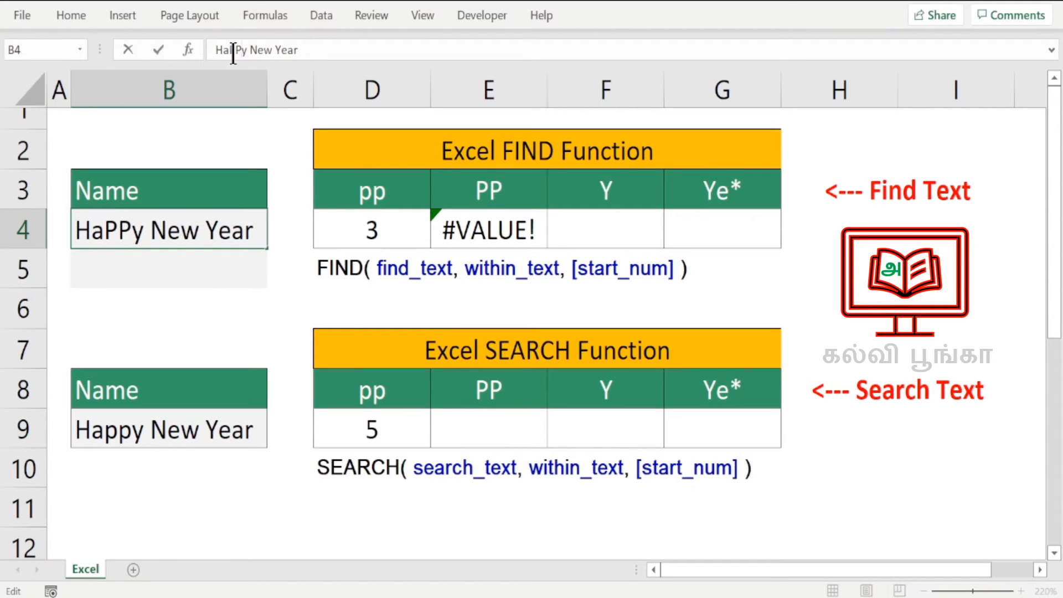
key("Tab")
left_click(381, 228)
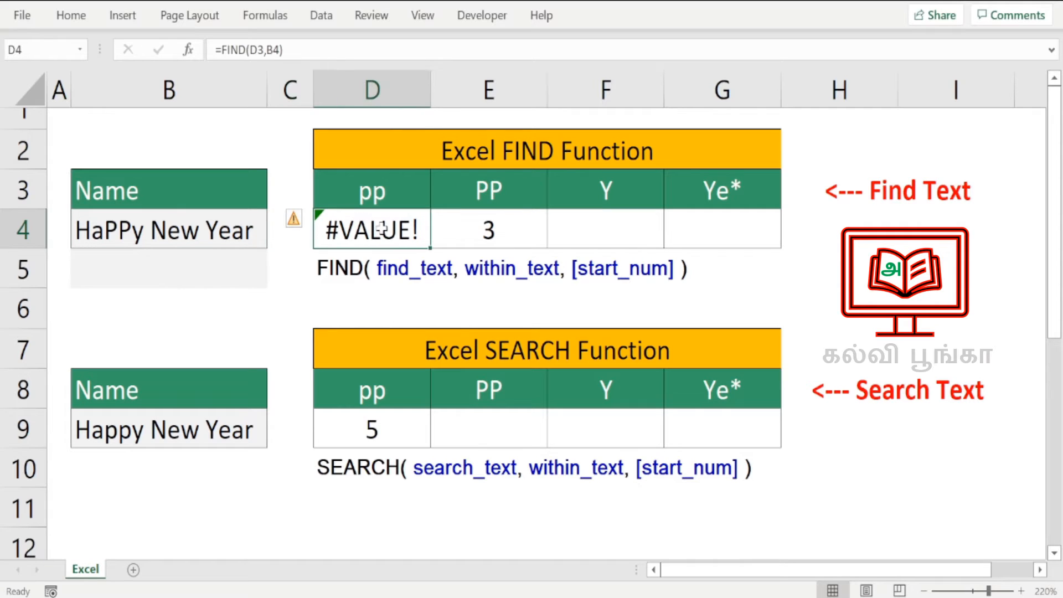
left_click(490, 239)
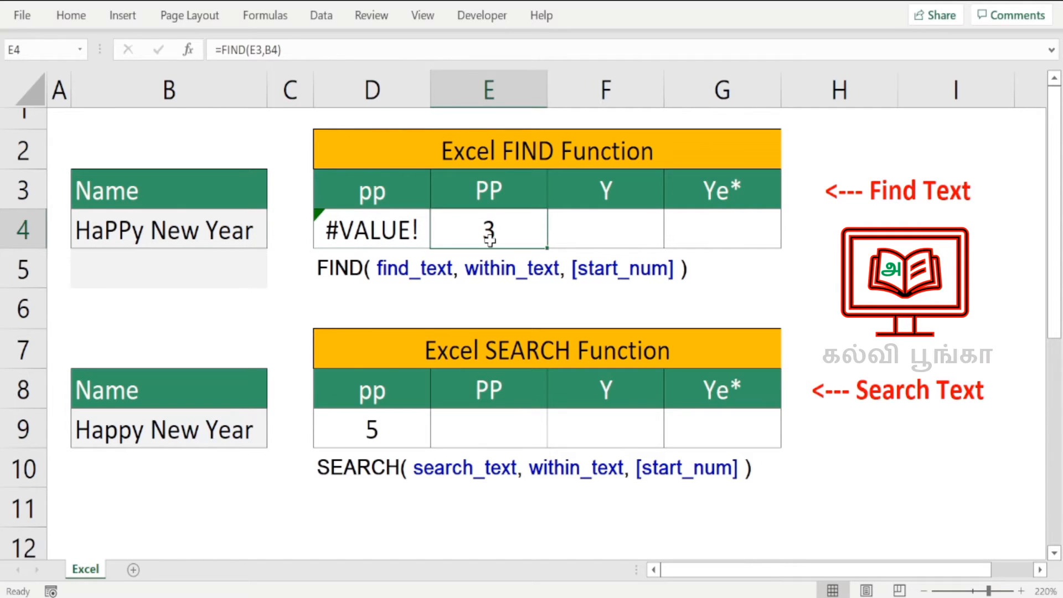
key("ctrl+z")
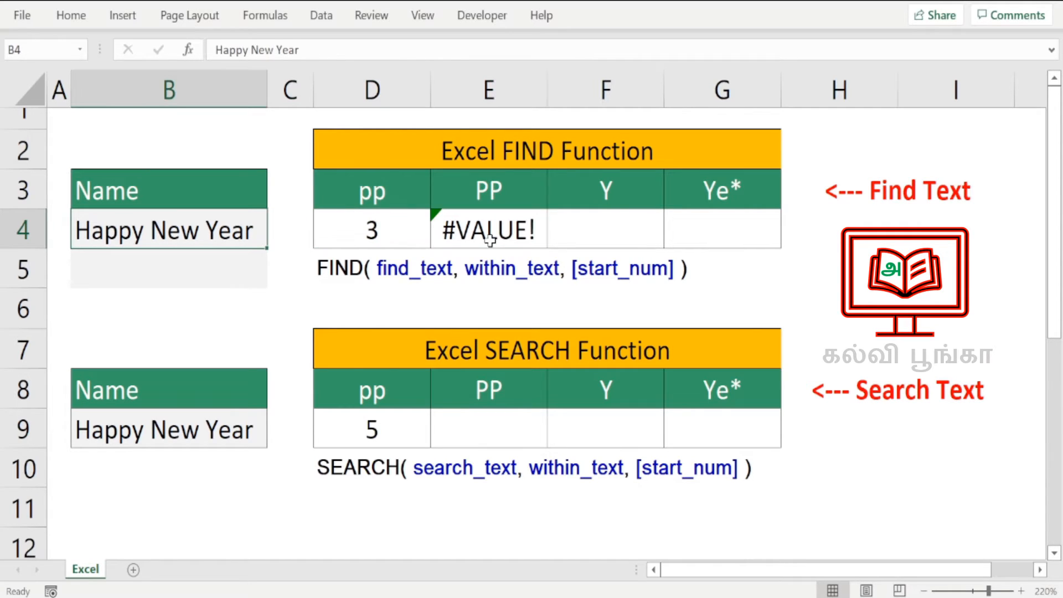
Enter =FIND(" ",B4) in cell F4 to locate the first space, and compare the result with the text in B4.
left_click(625, 230)
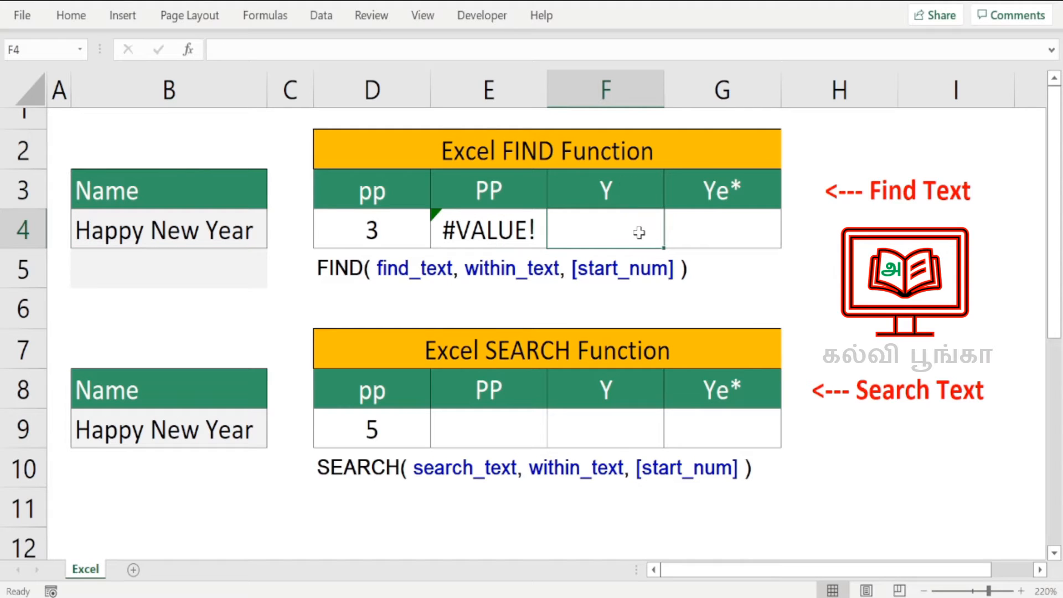
type("=")
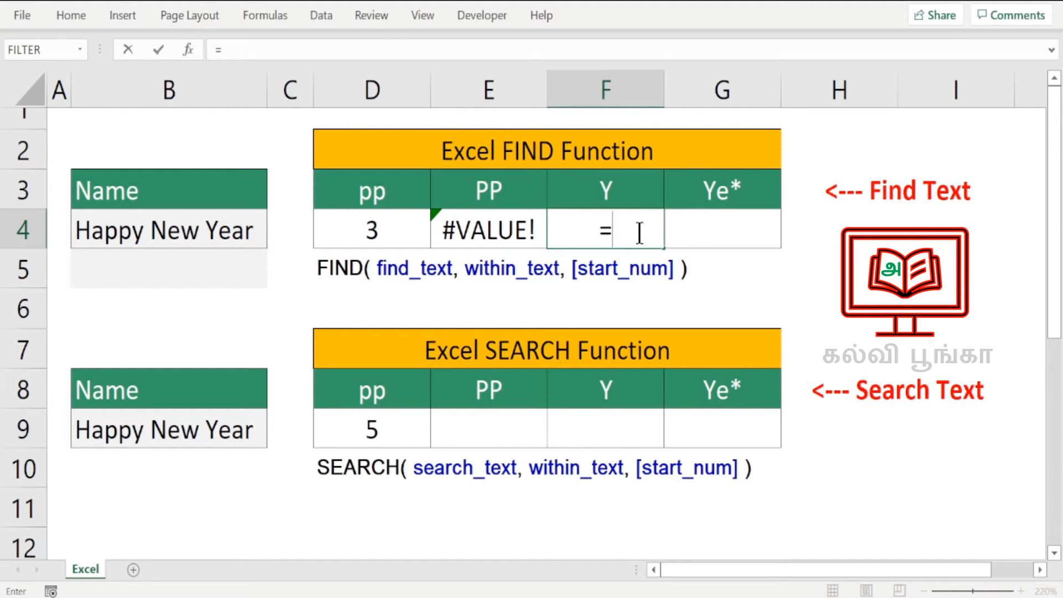
type("find(")
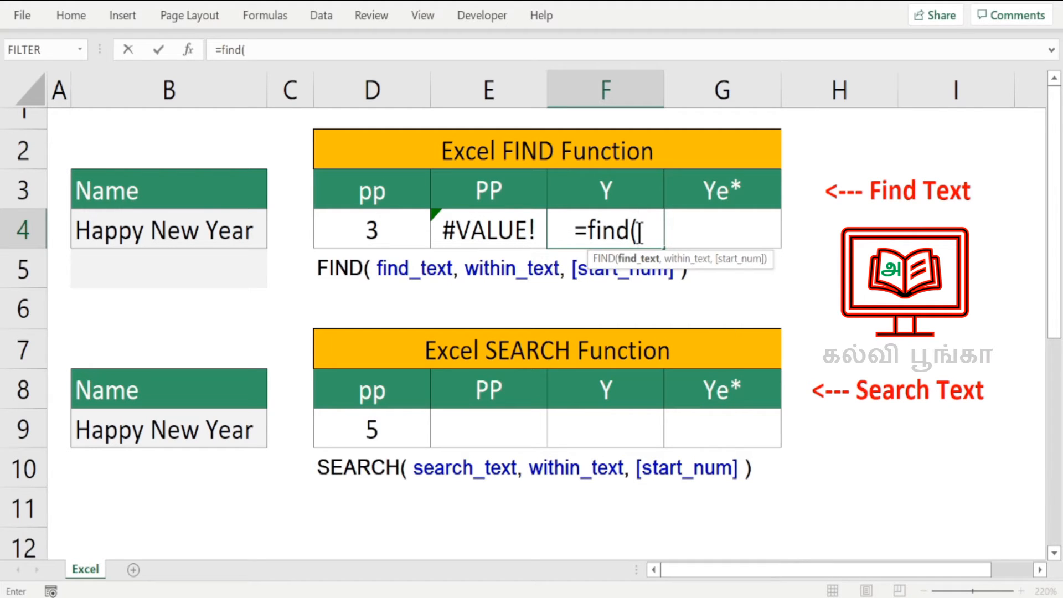
type("\" \"")
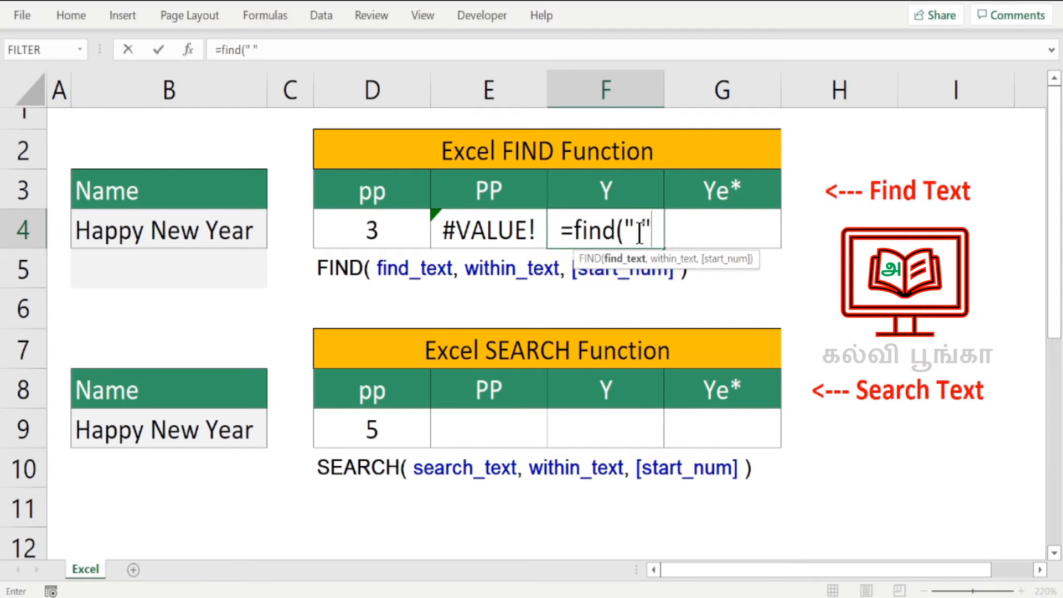
type(",")
left_click(200, 227)
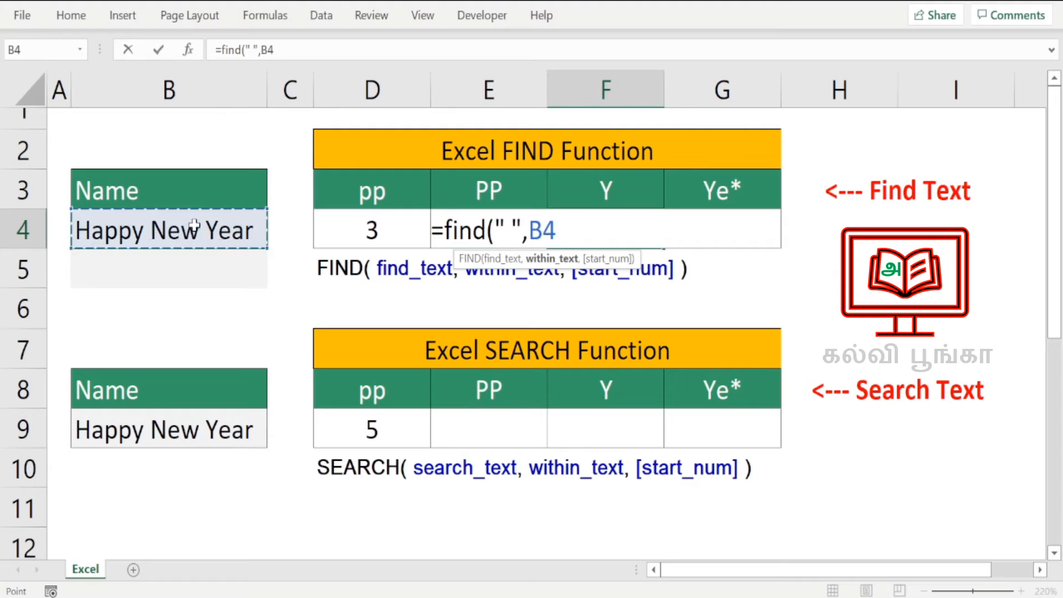
type(",")
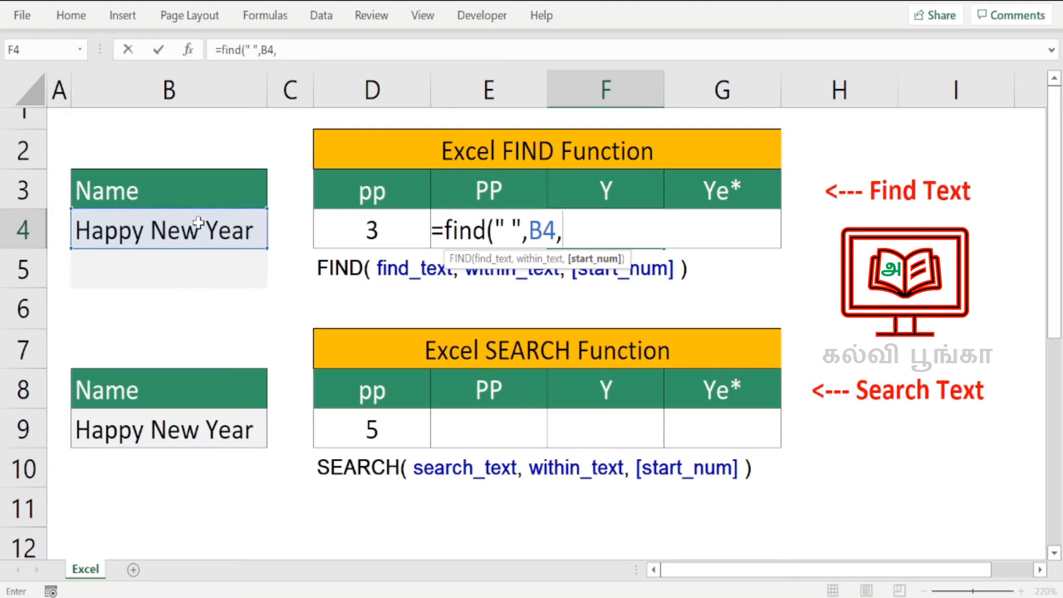
key("BackSpace")
type(")")
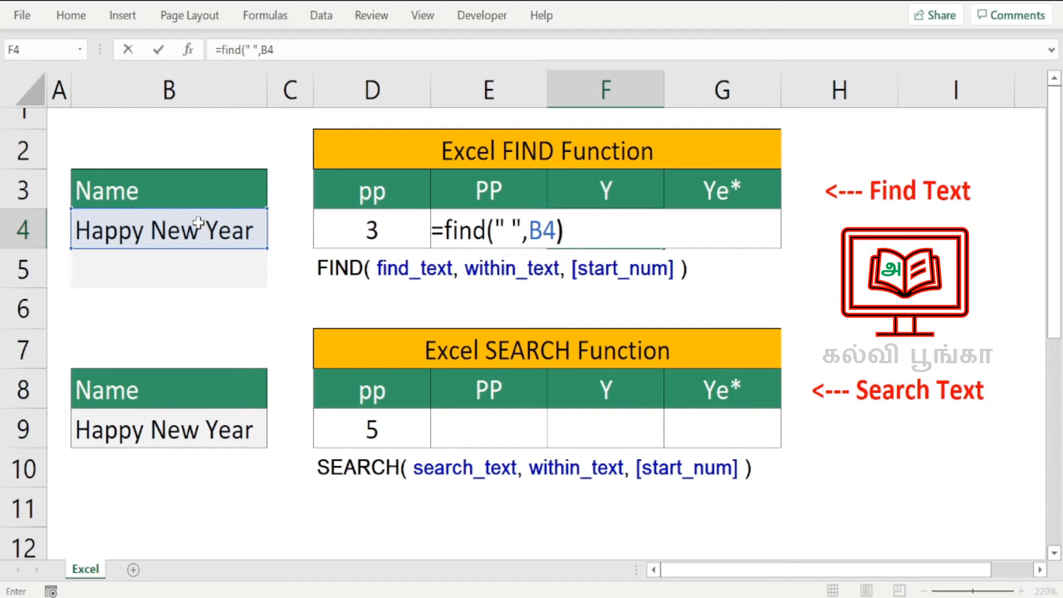
key("Return")
left_click(118, 230)
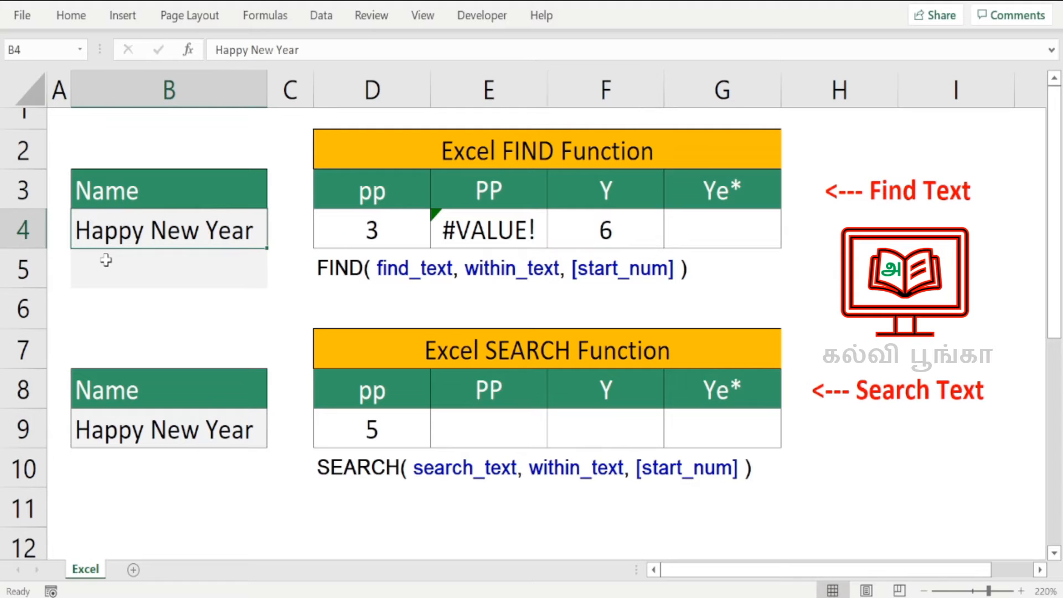
double_click(147, 230)
left_click(634, 243)
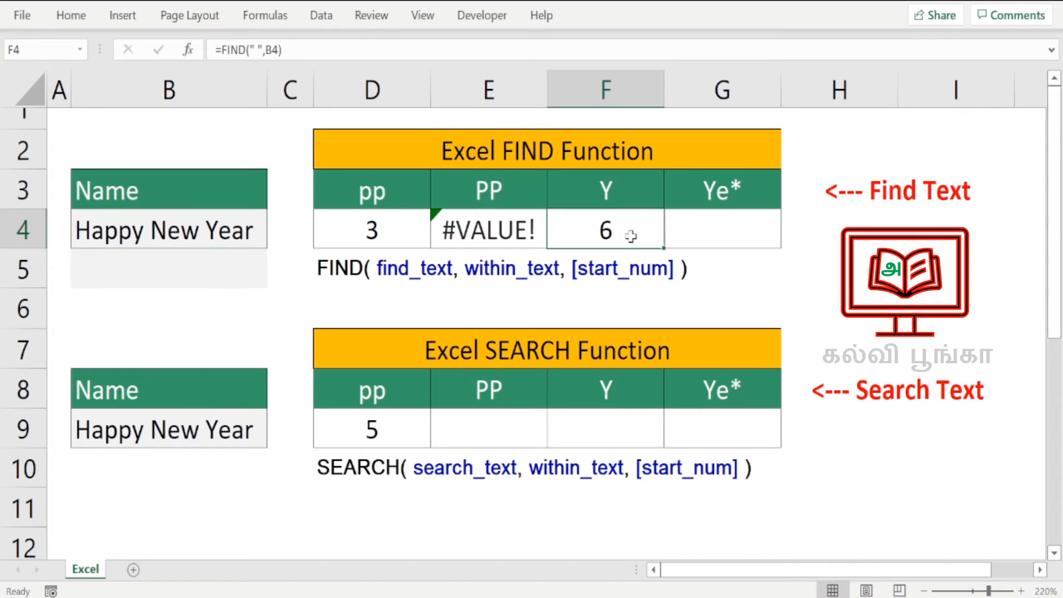
Locate the first space in B4's text, and add a start number of 6 to the FIND formula in cell F4.
left_click(207, 239)
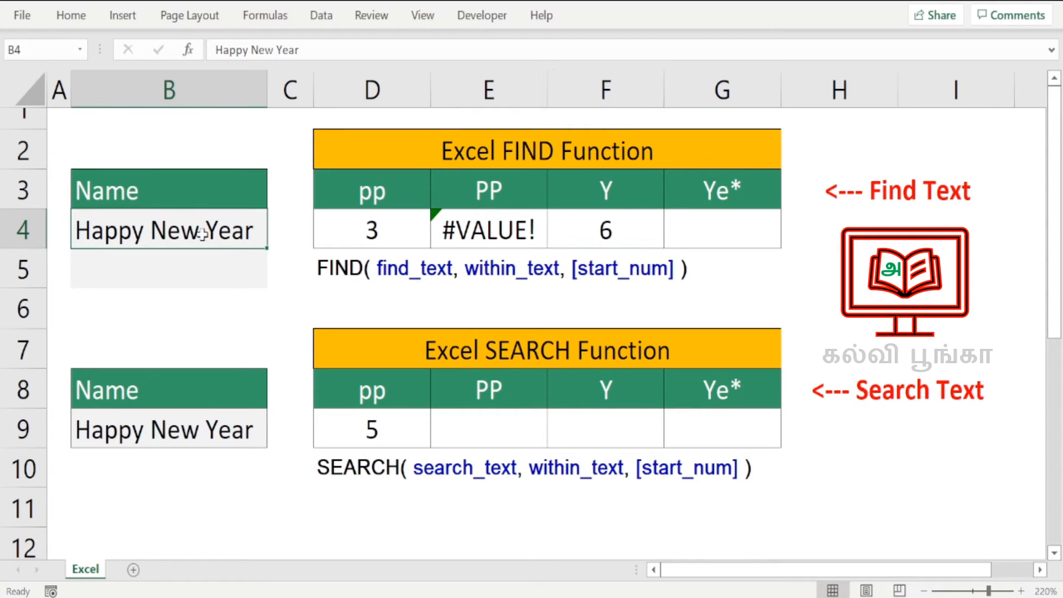
double_click(151, 231)
left_click(636, 240)
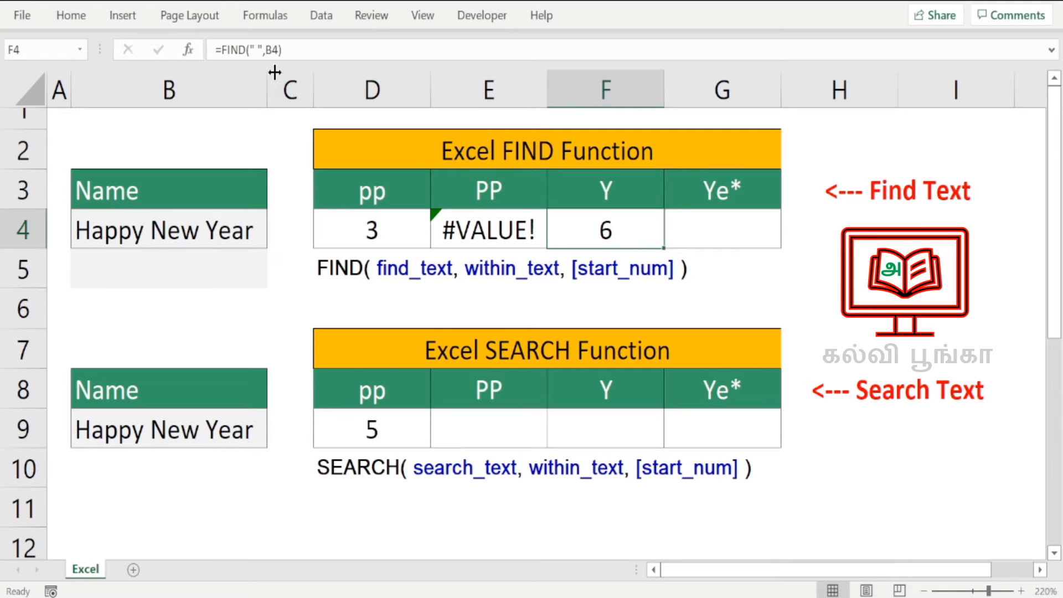
left_click(280, 51)
type(",")
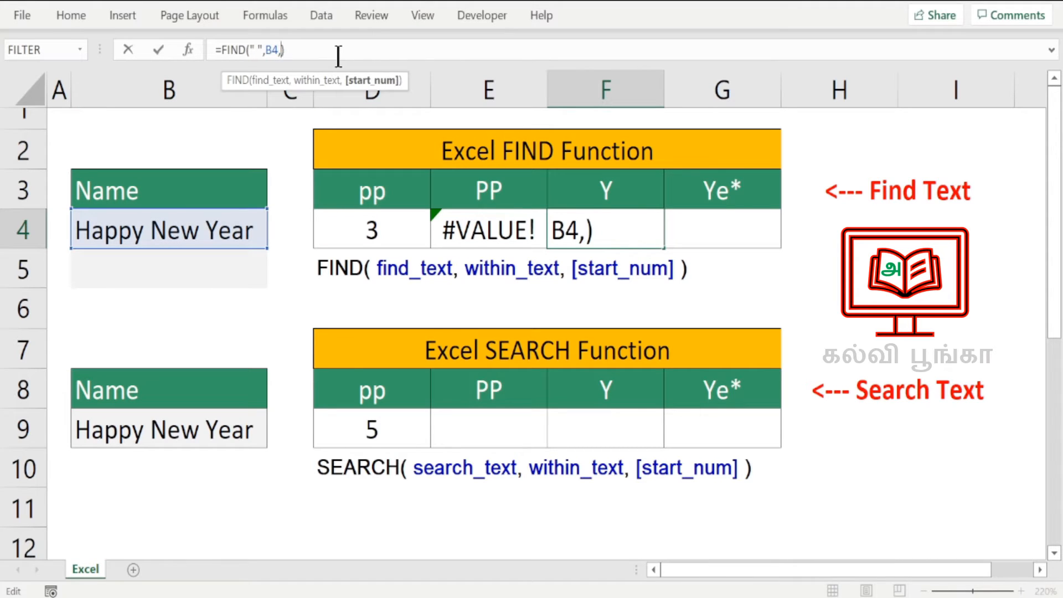
type("6")
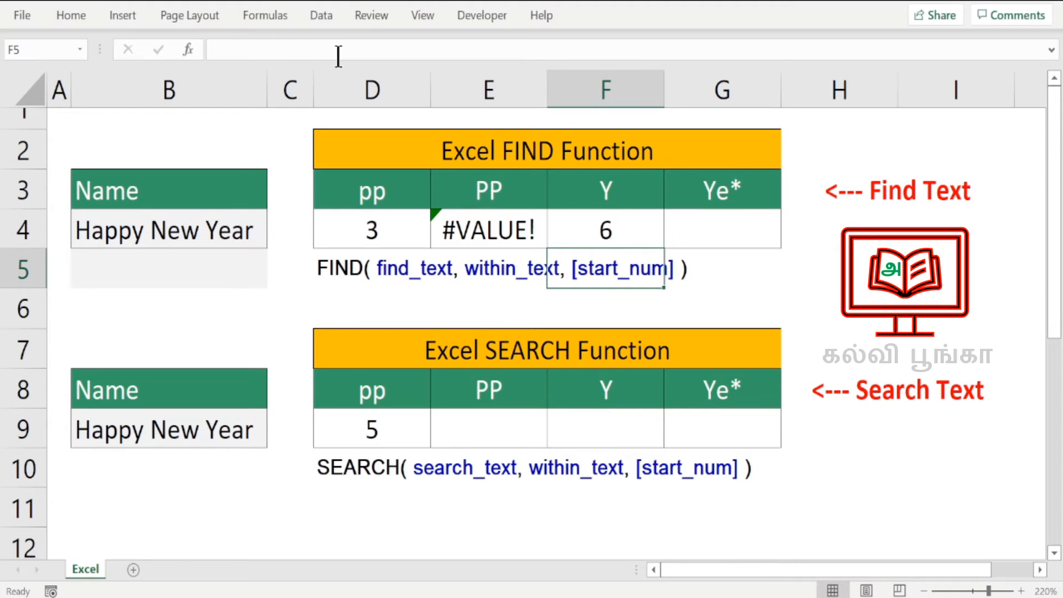
Set the start number in F4's FIND formula to 7 and compare the result with the second space in B4.
left_click(597, 241)
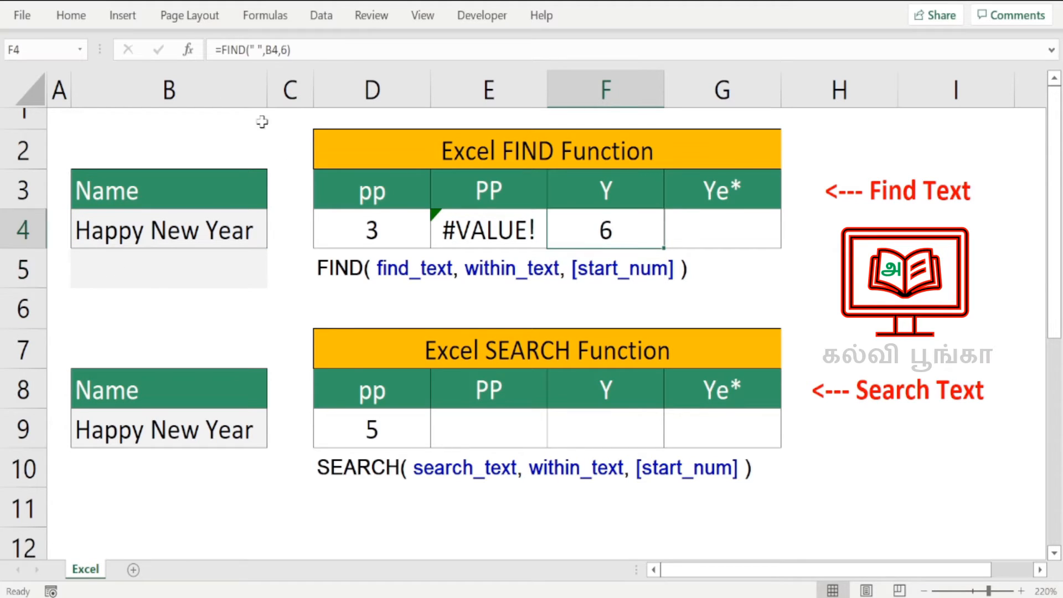
left_click(286, 50)
key("BackSpace")
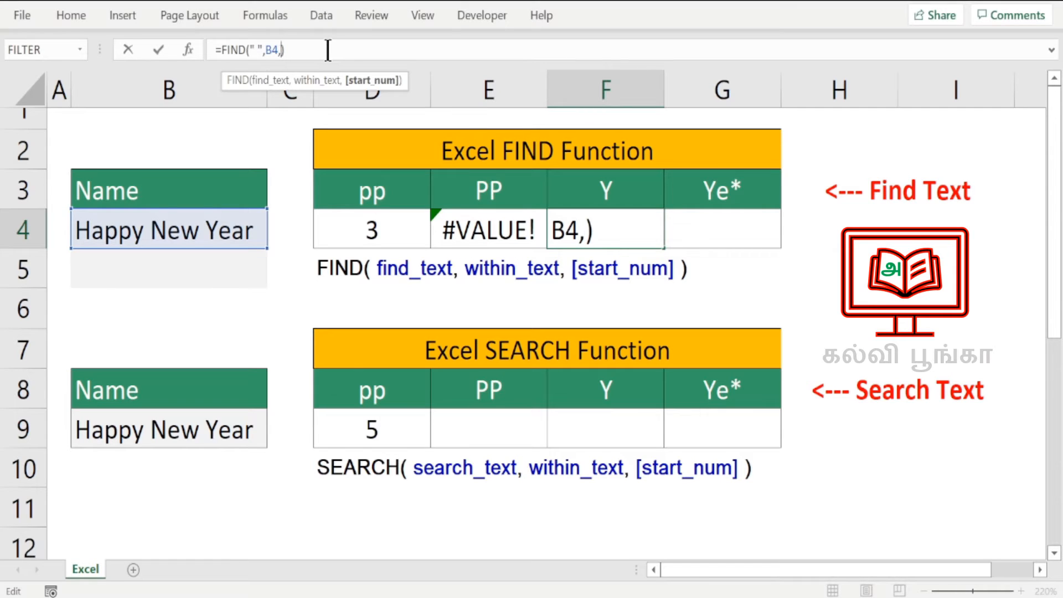
type("7")
key("Return")
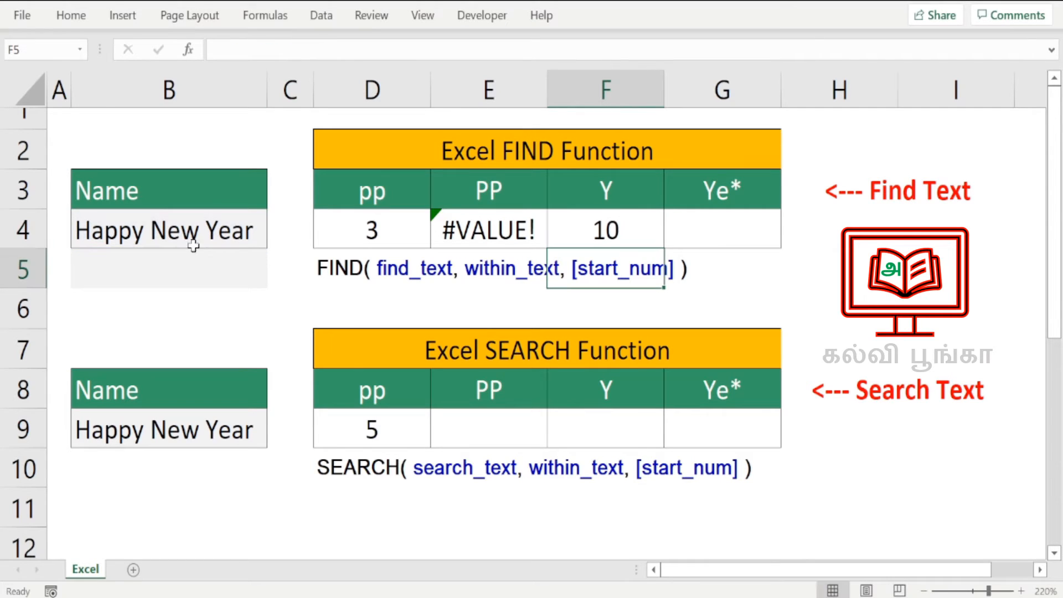
double_click(210, 230)
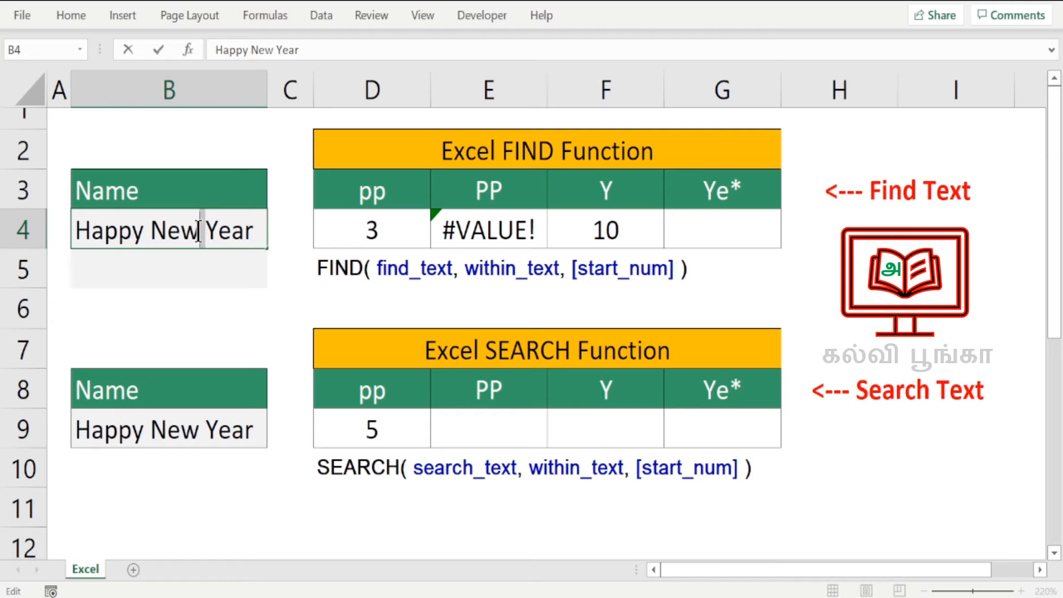
Replace the formula in cell F4 with =FIND(F3,B4,1) to locate the uppercase "Y" within the name text.
left_click(634, 230)
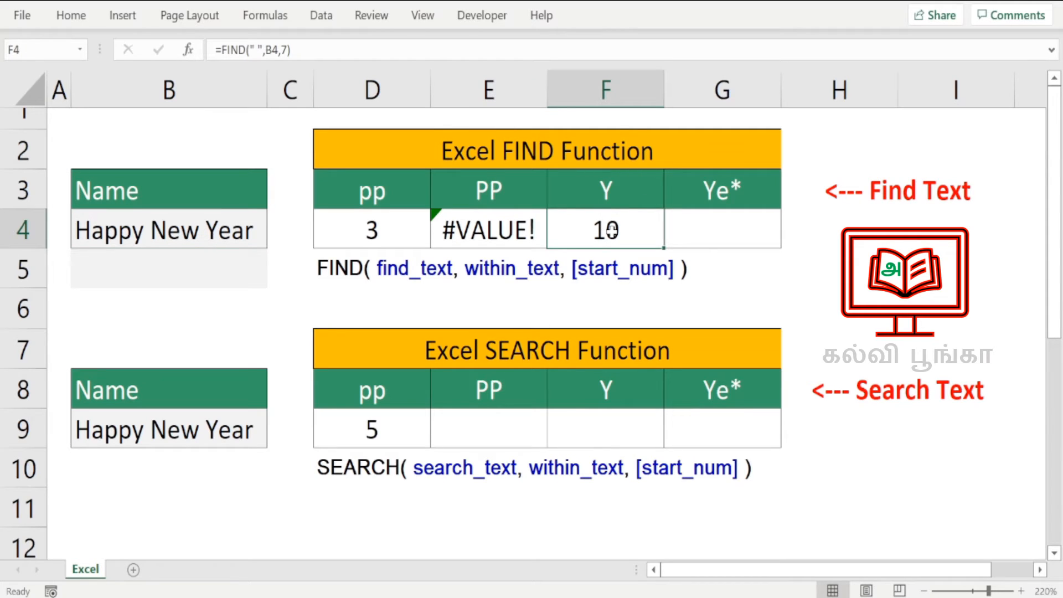
type("=")
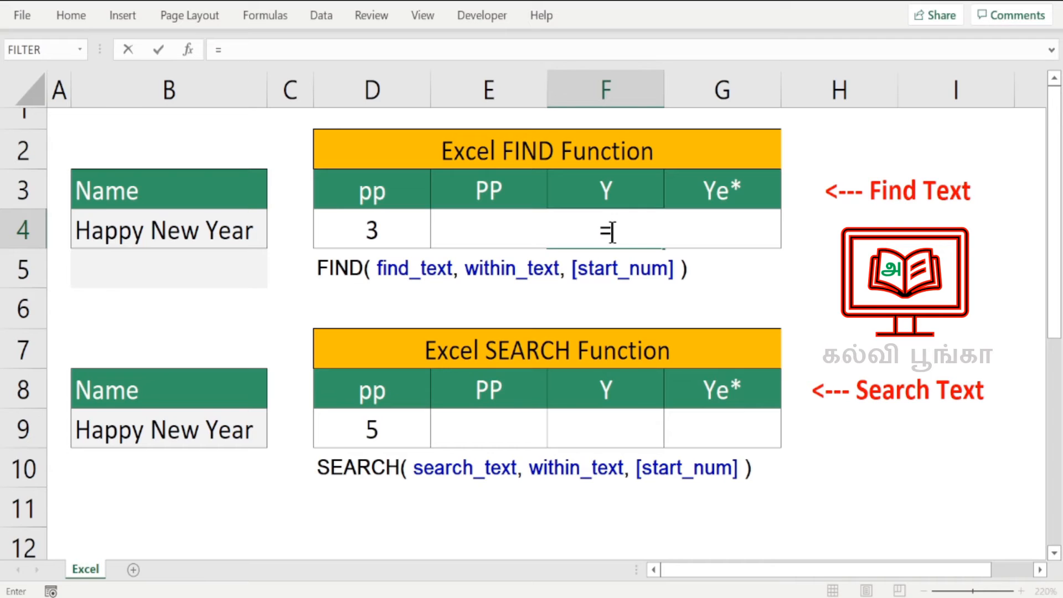
type("fin")
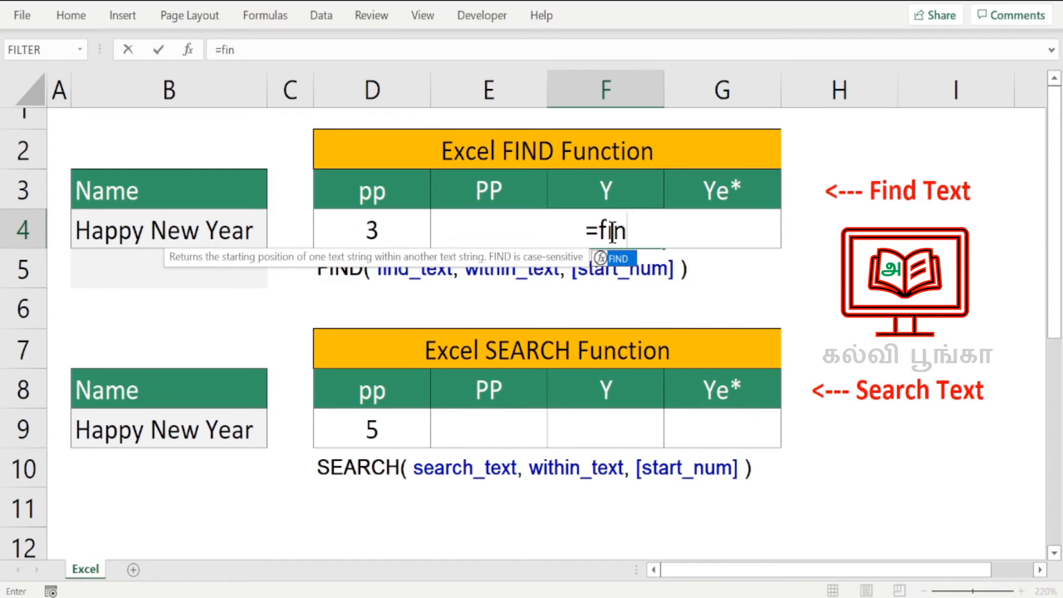
type("d(")
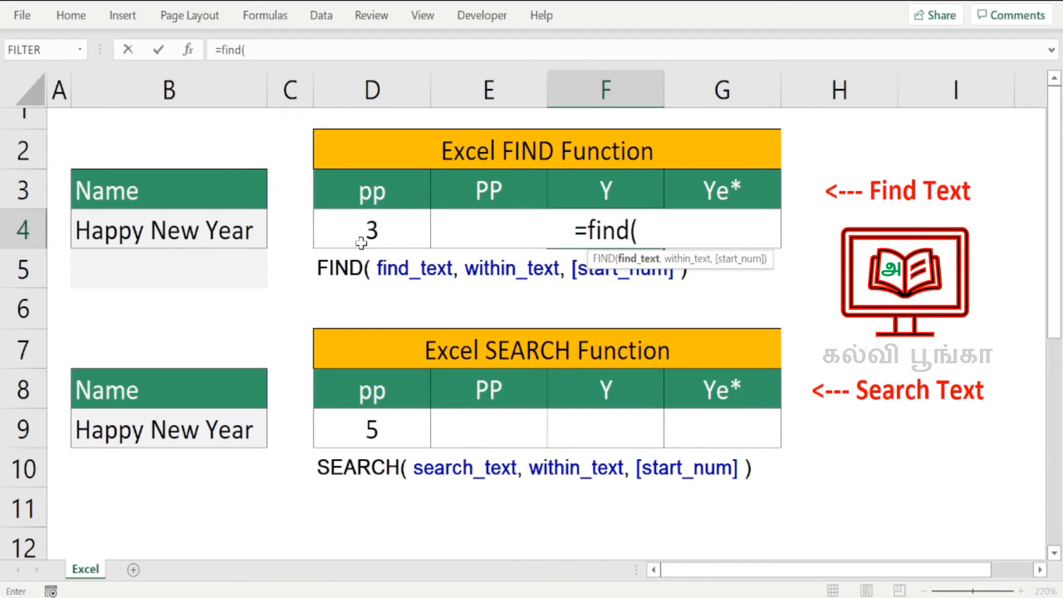
left_click(604, 184)
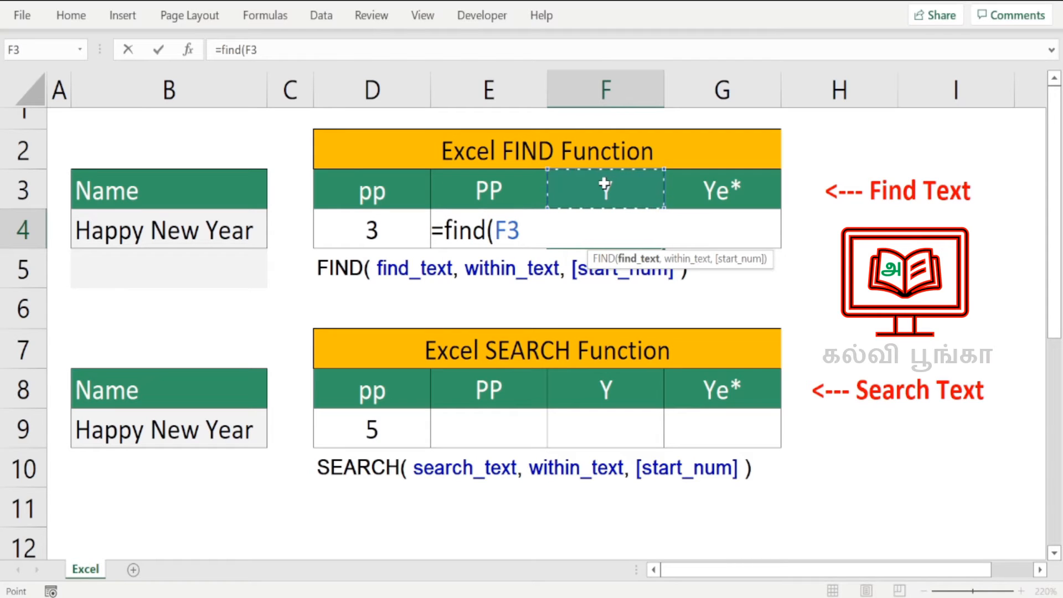
type(",")
left_click(182, 215)
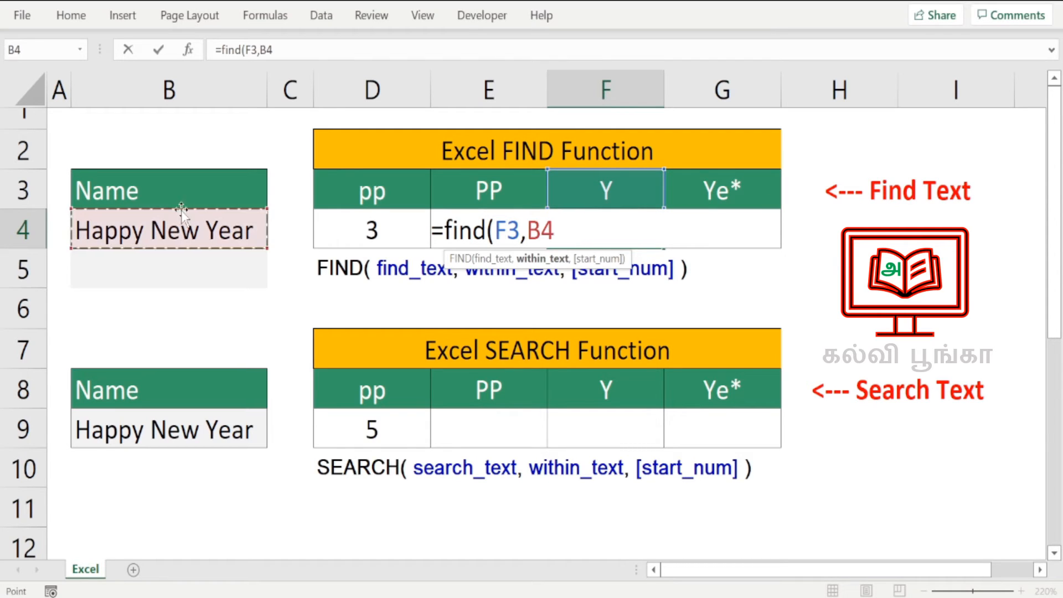
left_click(285, 47)
type(",")
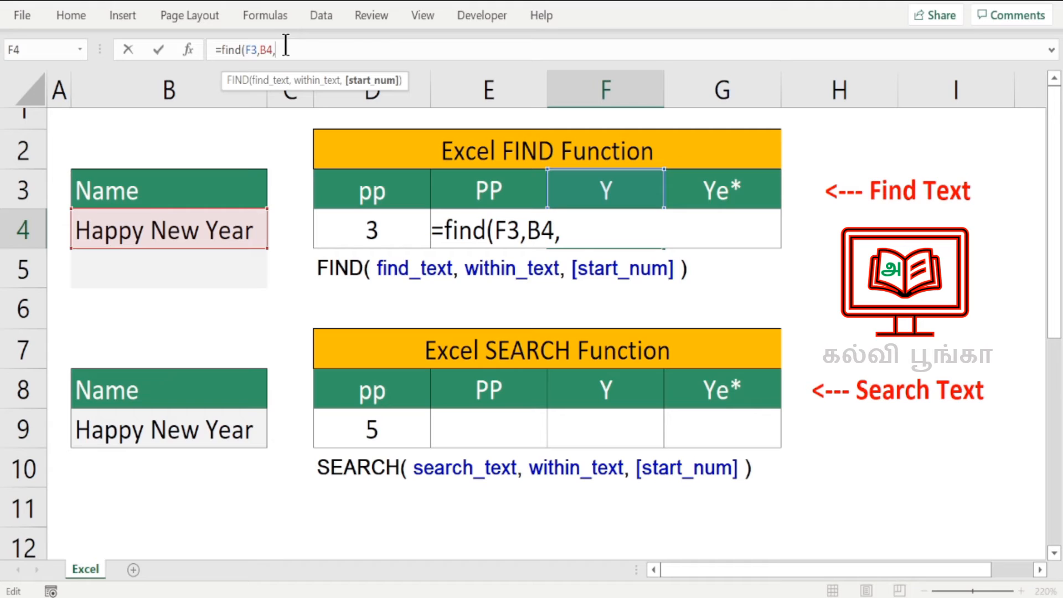
type("1)")
key("Return")
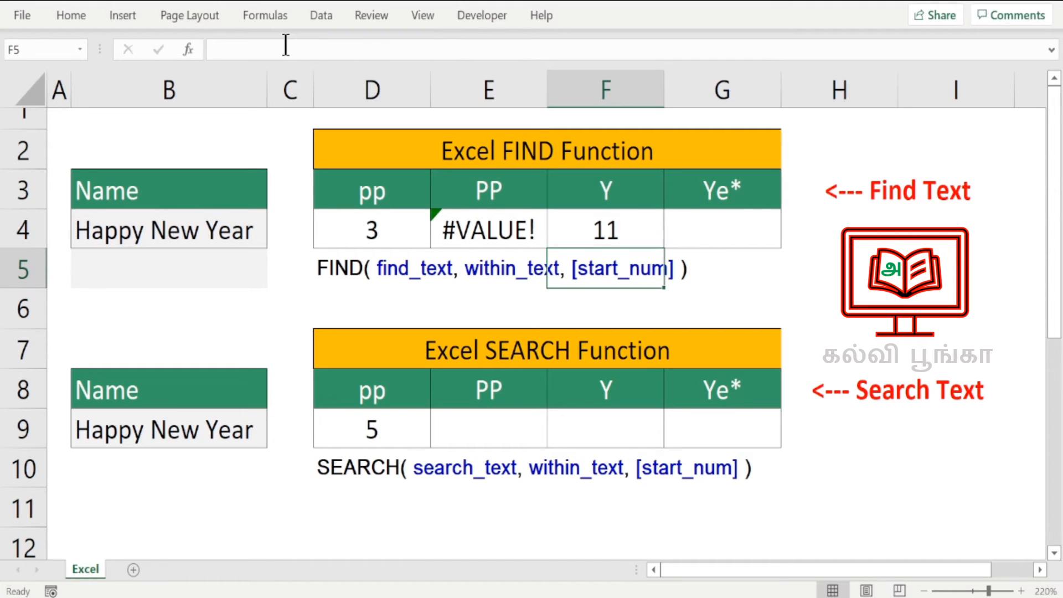
Compare the lowercase "y" and the uppercase "Y" in B4's text with the FIND result in F4.
double_click(138, 232)
left_click_drag(134, 231, 145, 233)
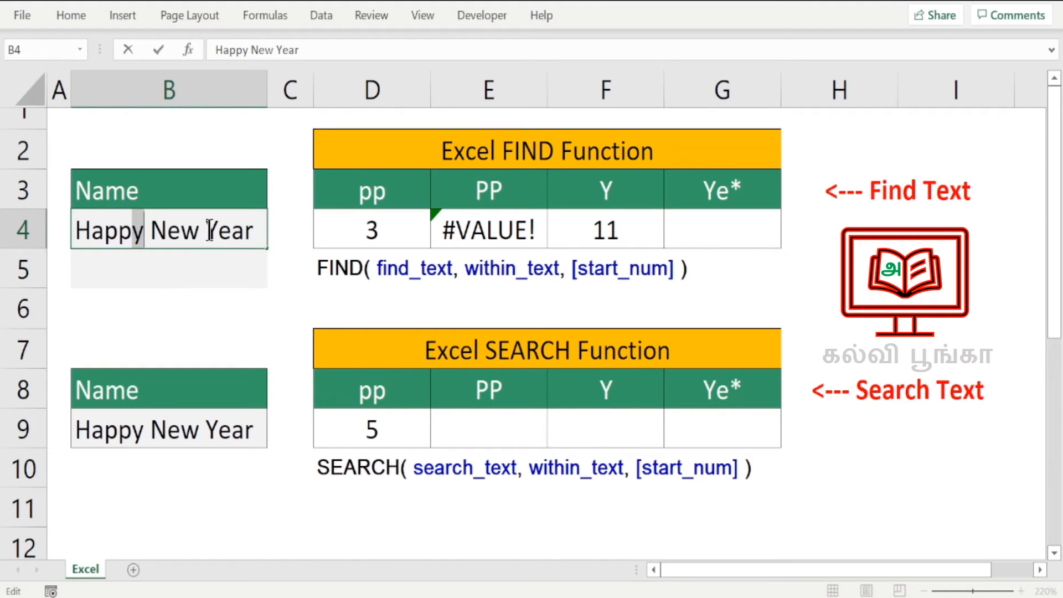
left_click_drag(209, 230, 214, 229)
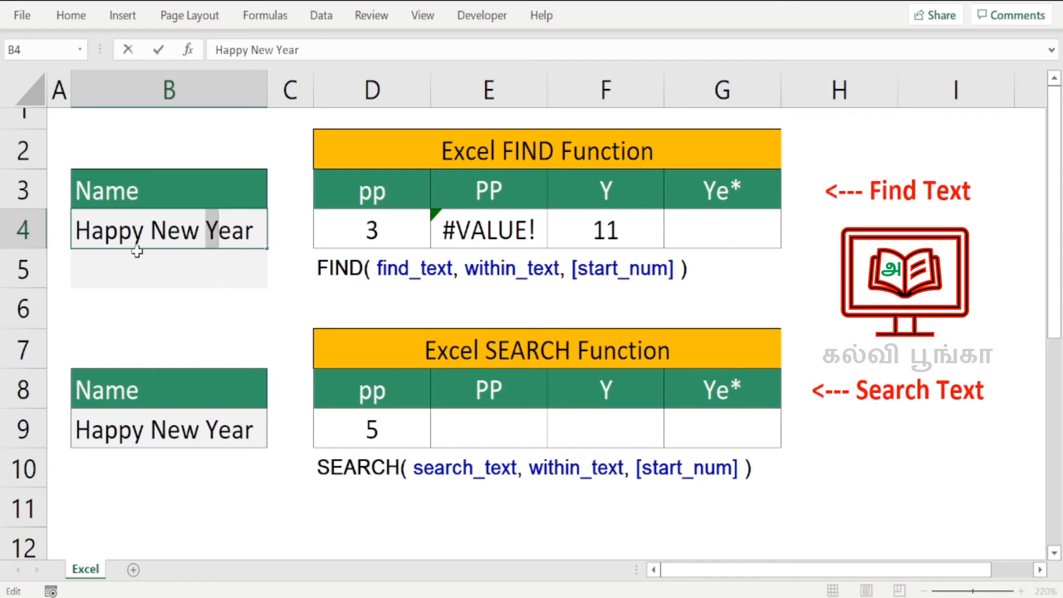
left_click_drag(131, 230, 219, 231)
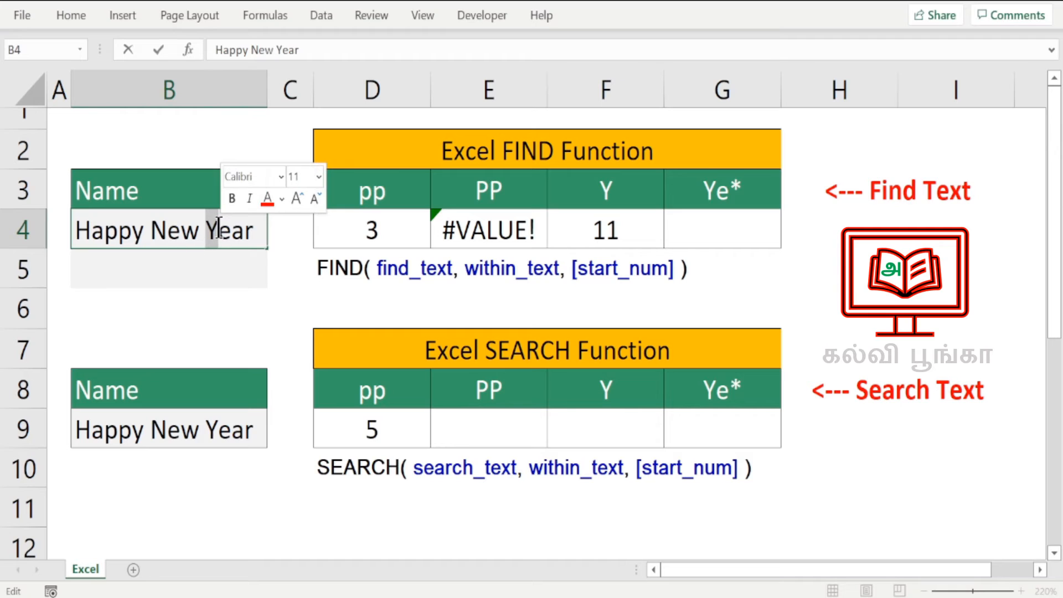
left_click_drag(131, 231, 220, 230)
left_click(641, 231)
Enter =FIND(G3,B4,1) in cell G4 to look for the wildcard text "Ye*" within the name text.
left_click(732, 231)
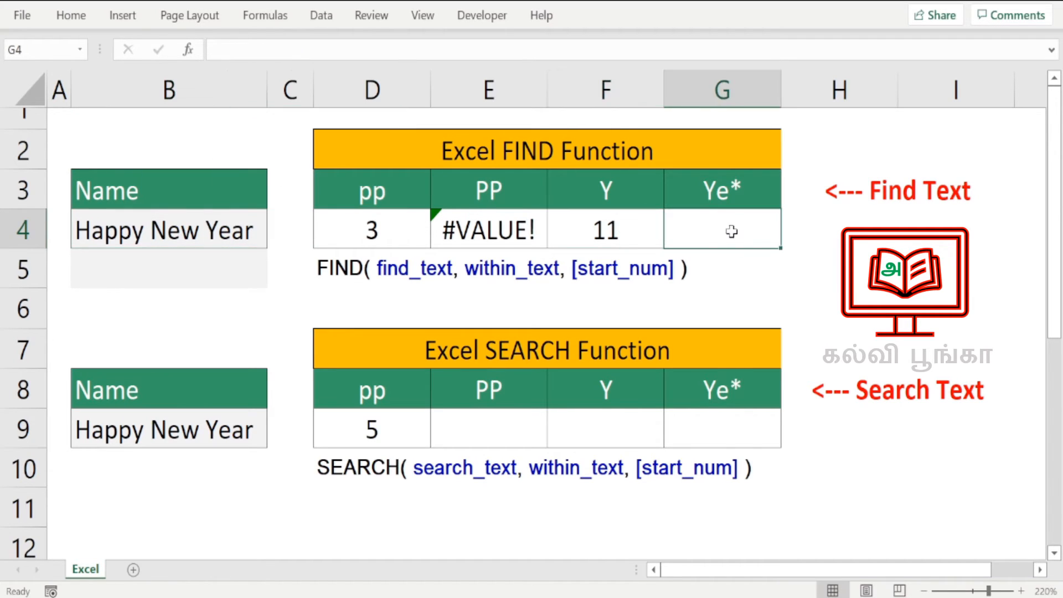
type("=")
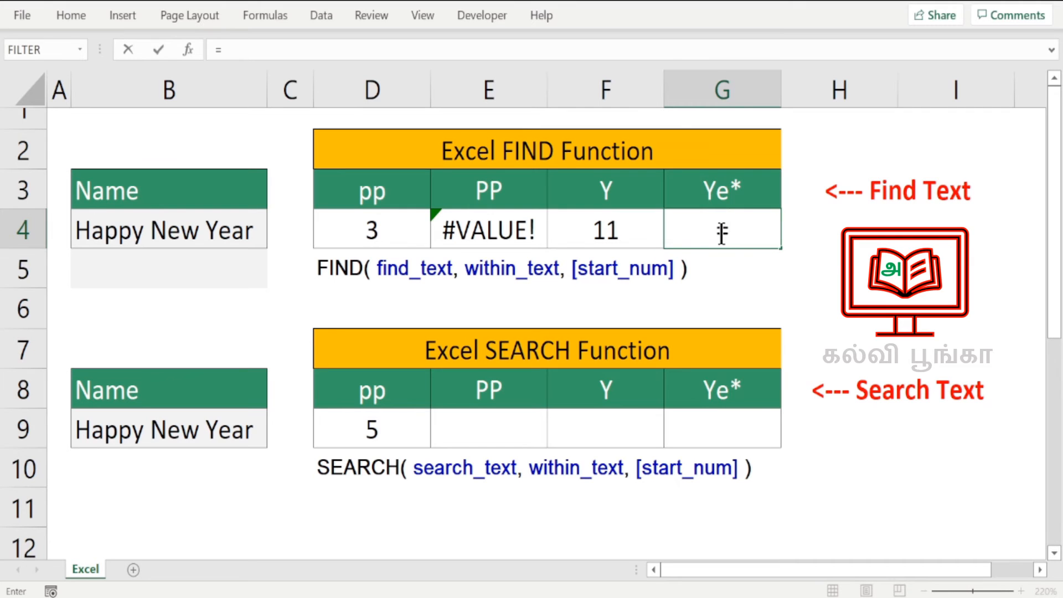
type("find")
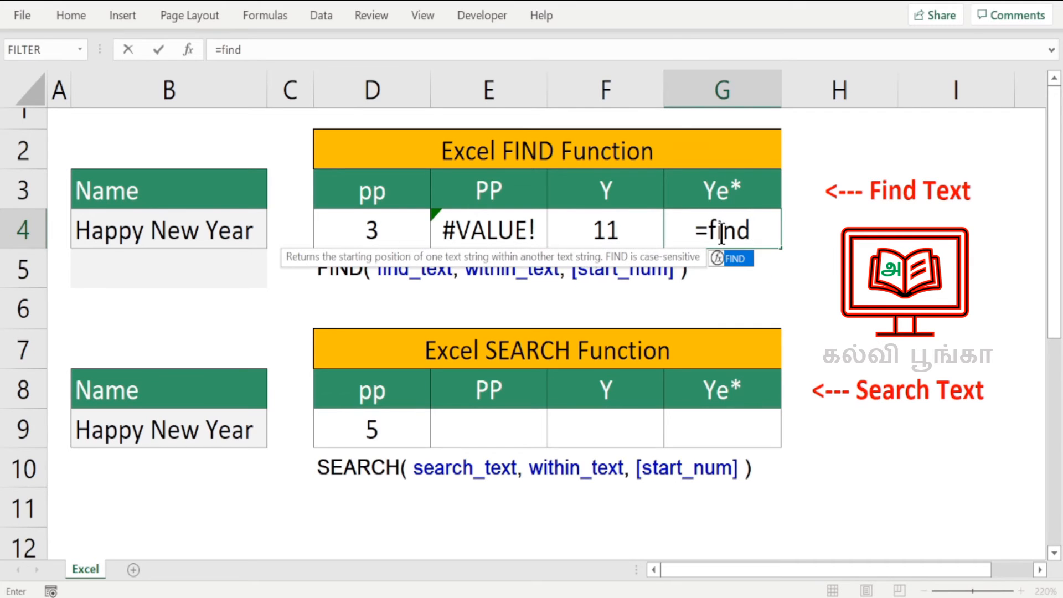
type("(")
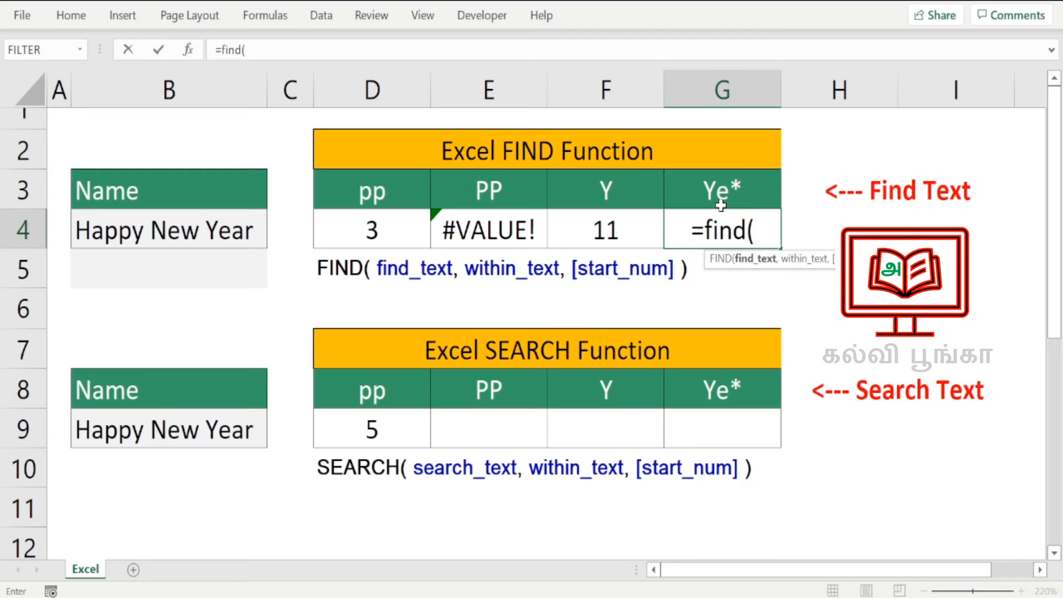
left_click(719, 188)
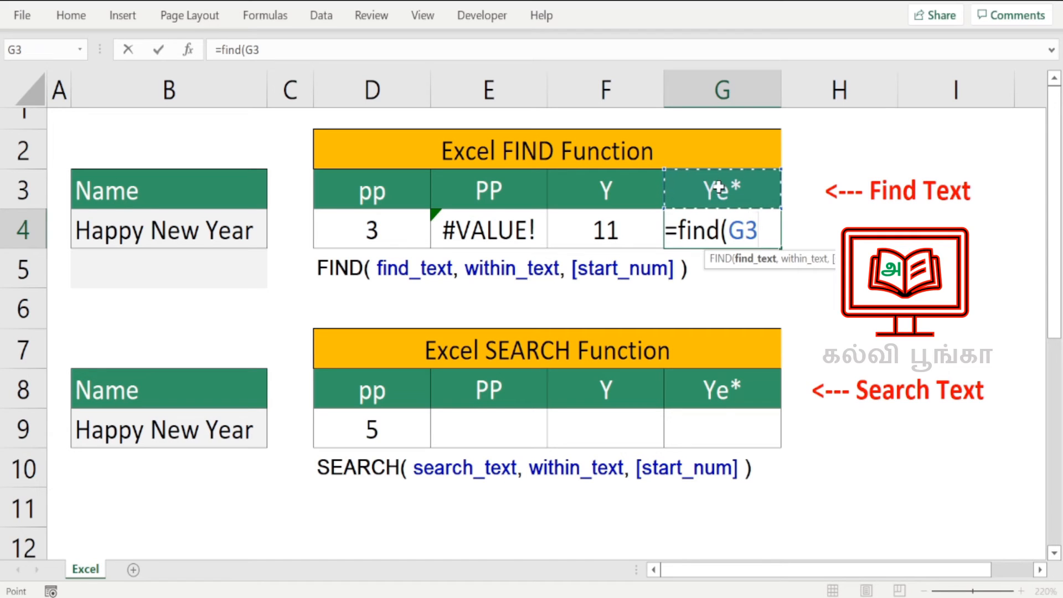
type(",")
left_click(177, 234)
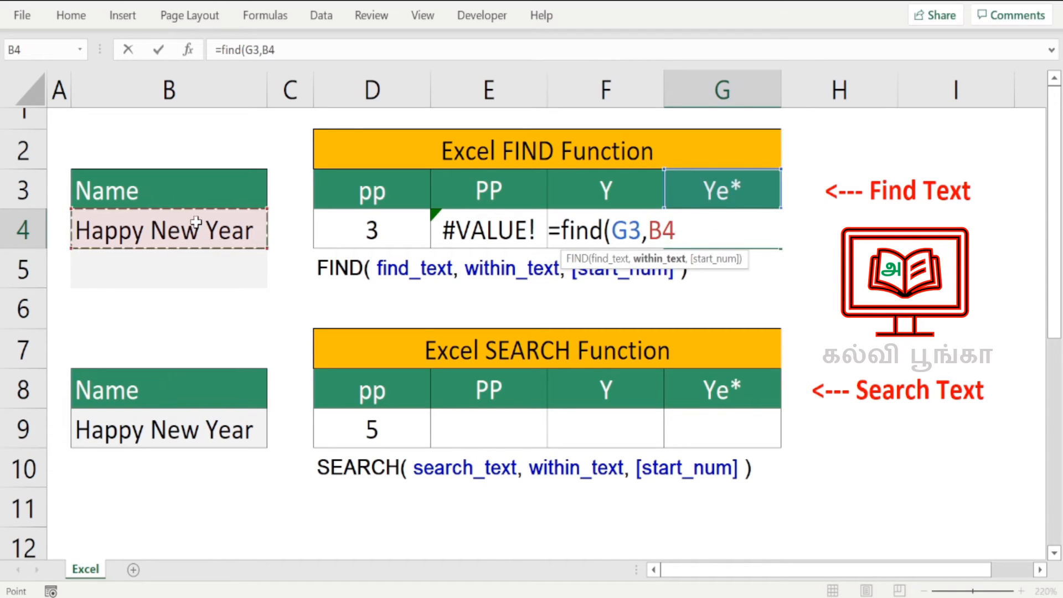
type(",1")
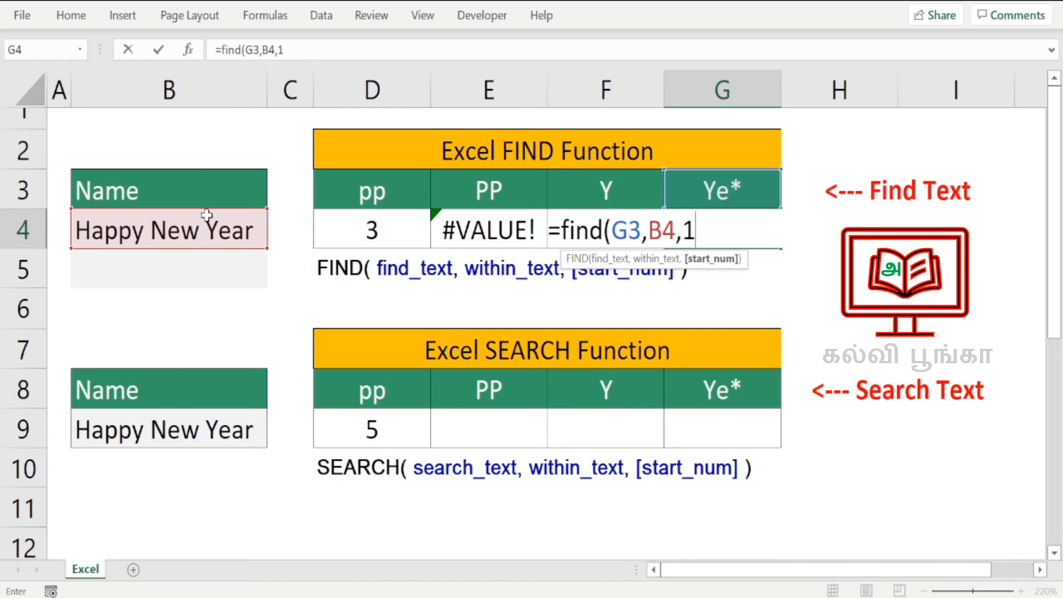
type(")")
key("Return")
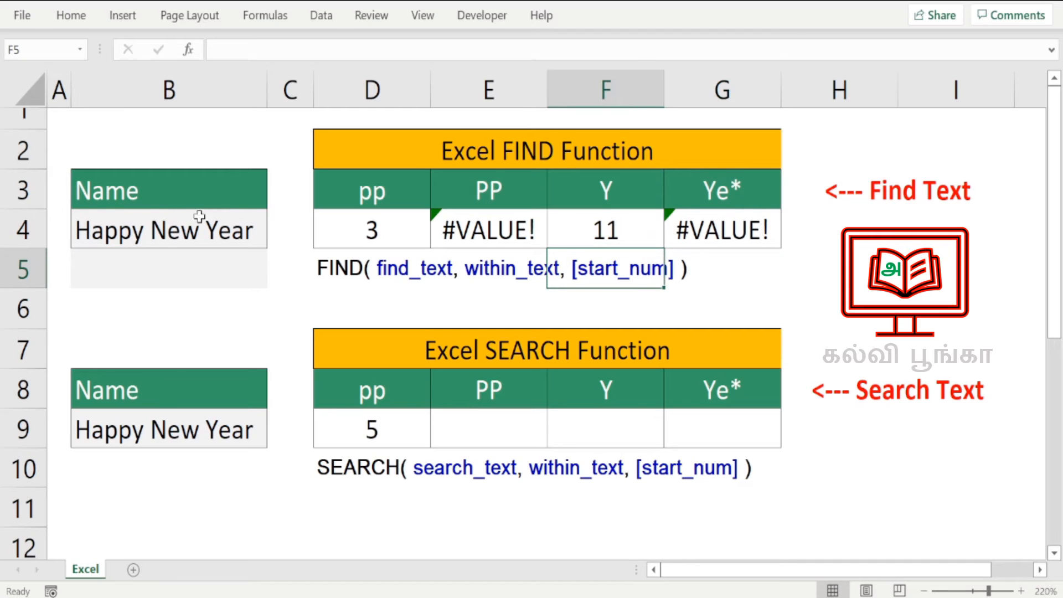
Remove the asterisk from the find text in cell G3 so that it reads "Ye".
left_click(701, 239)
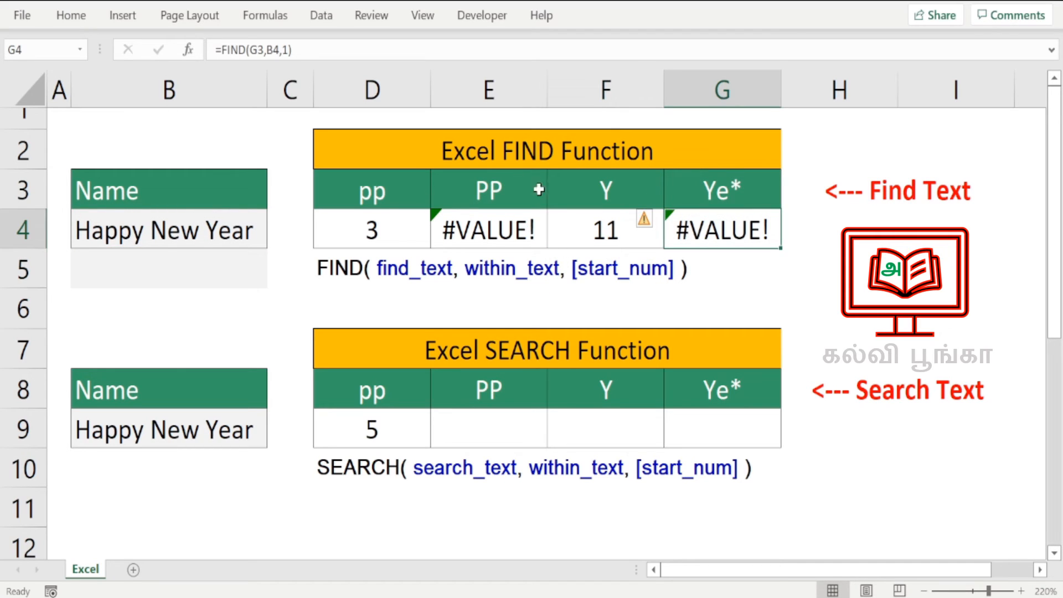
left_click(719, 182)
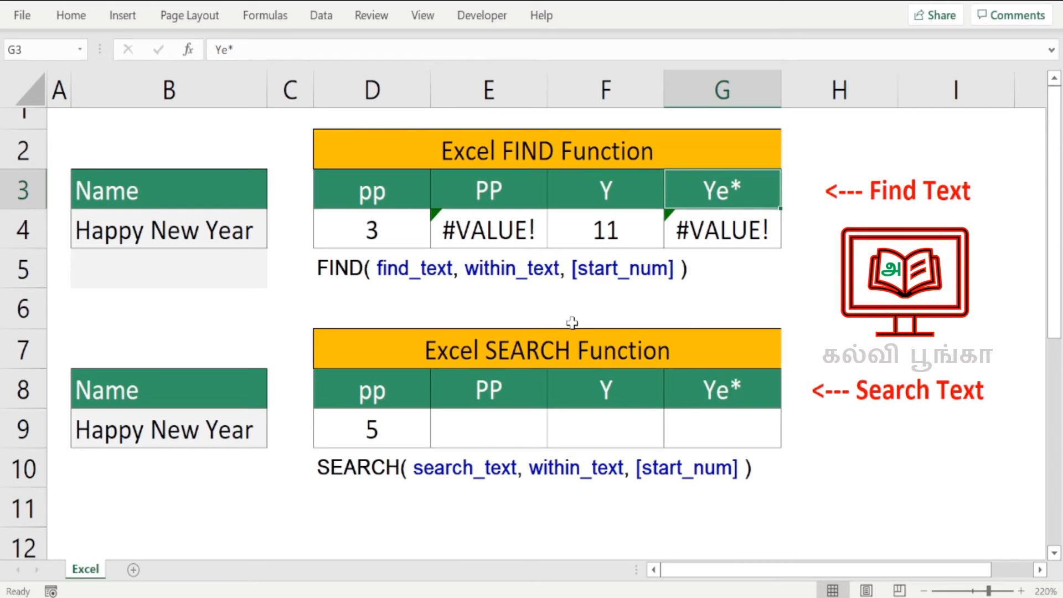
left_click(250, 47)
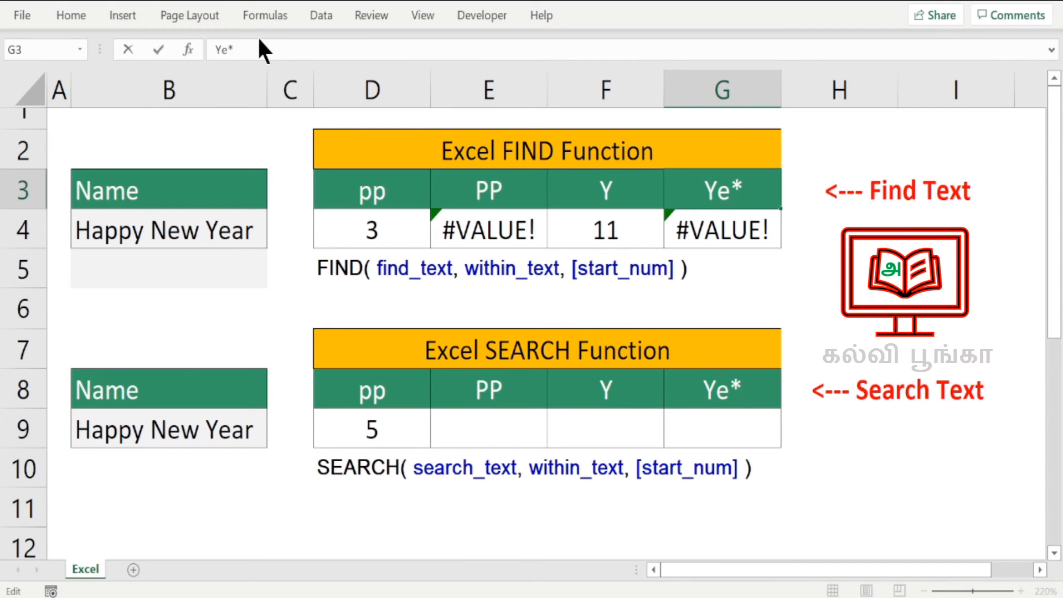
key("BackSpace")
key("Return")
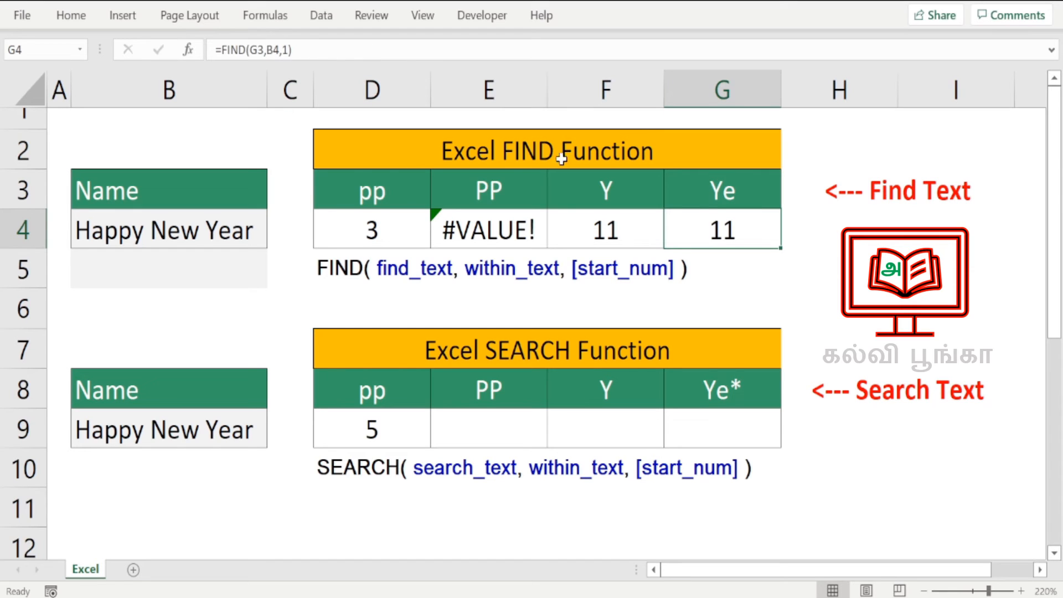
Replace the formula in cell D9 with =SEARCH(D8,B9) to locate the lowercase "pp" within the name text.
left_click(373, 430)
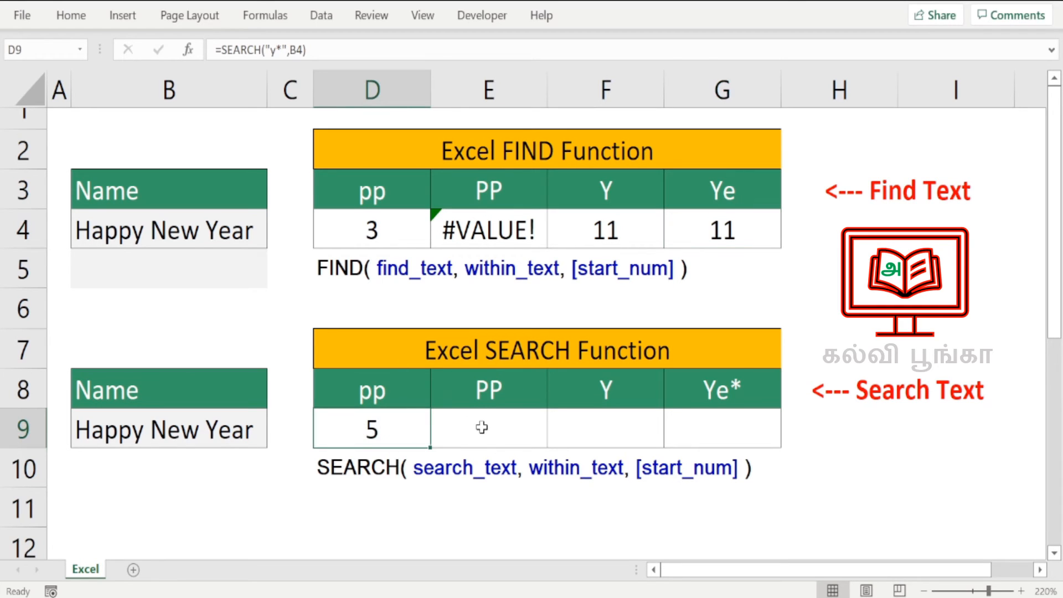
key("Delete")
type("=")
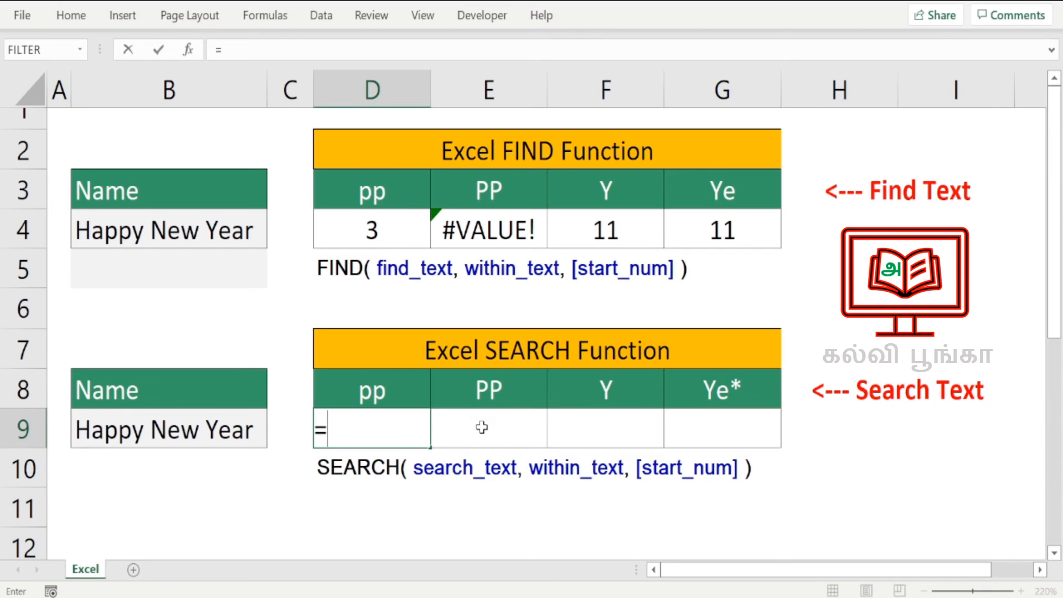
type("sea")
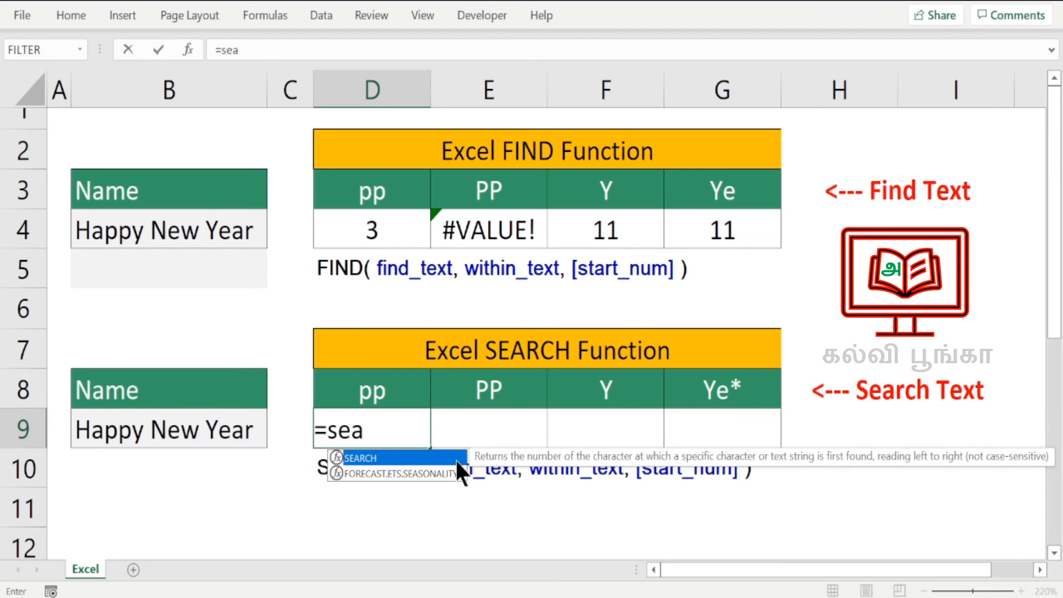
double_click(364, 453)
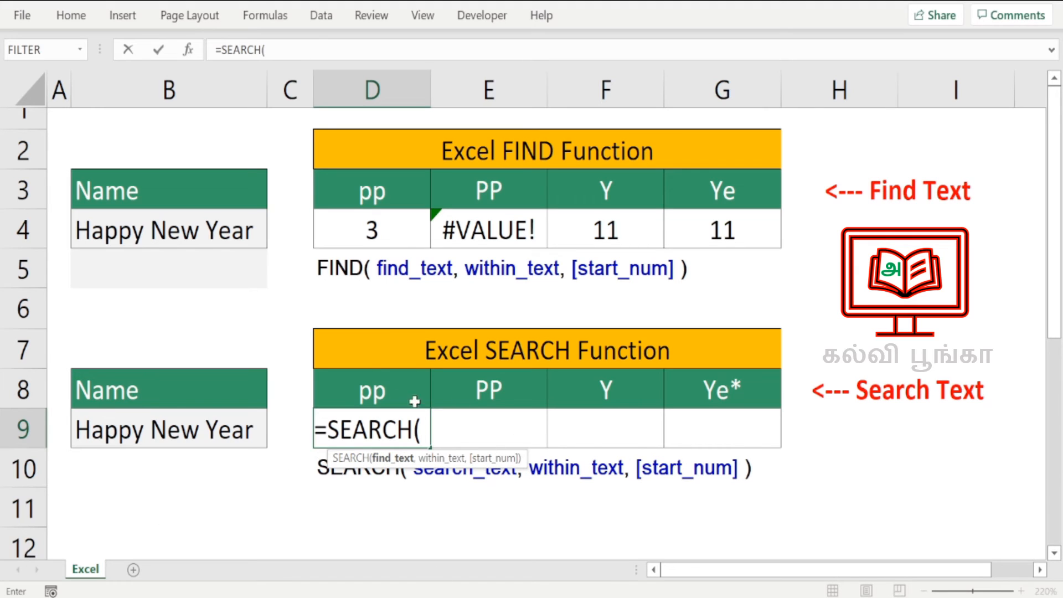
left_click(382, 391)
type(",")
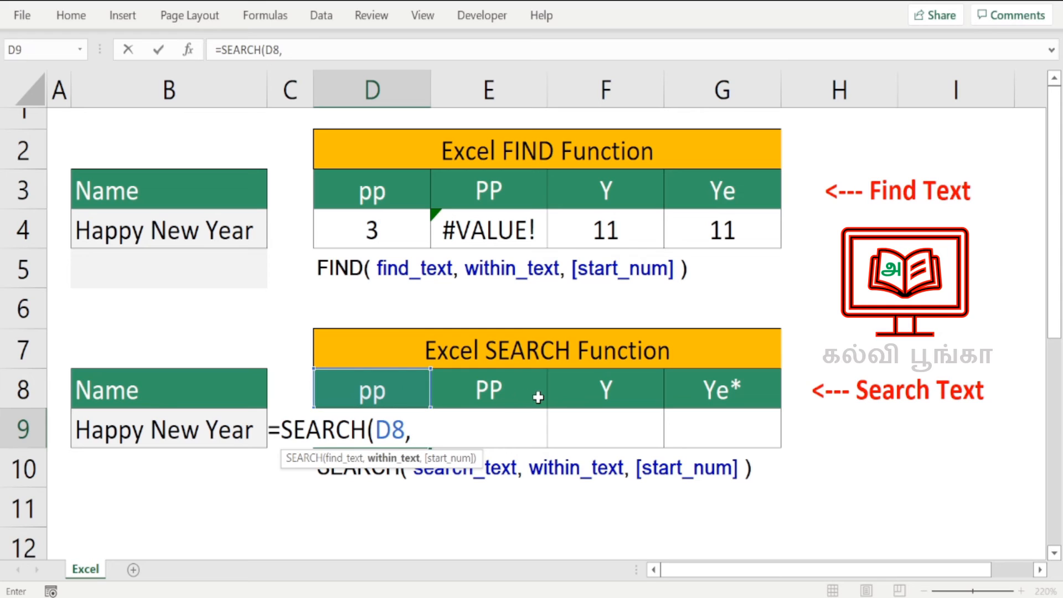
left_click(167, 433)
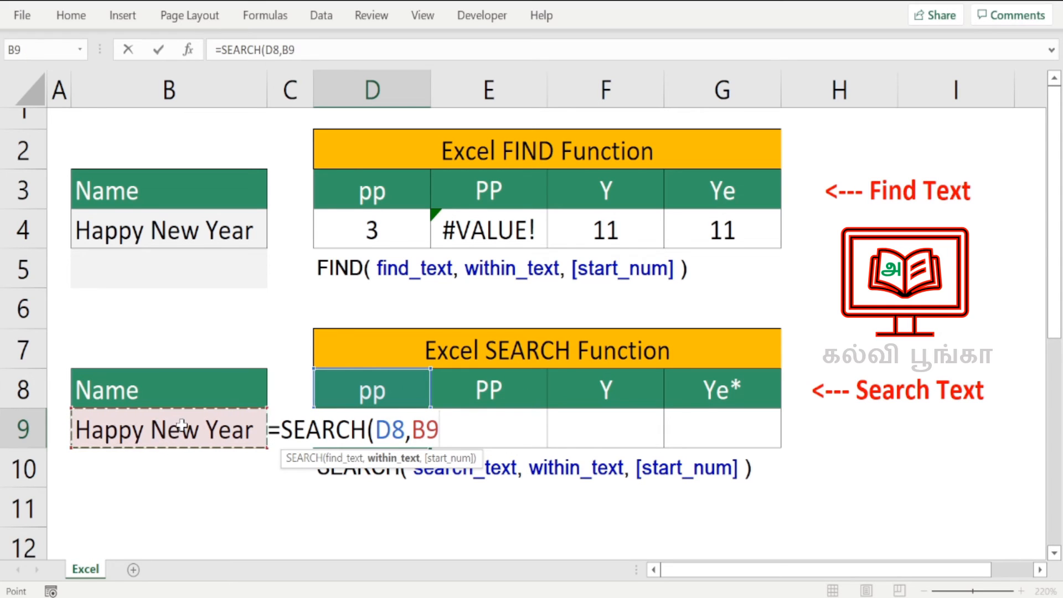
type(")")
key("Return")
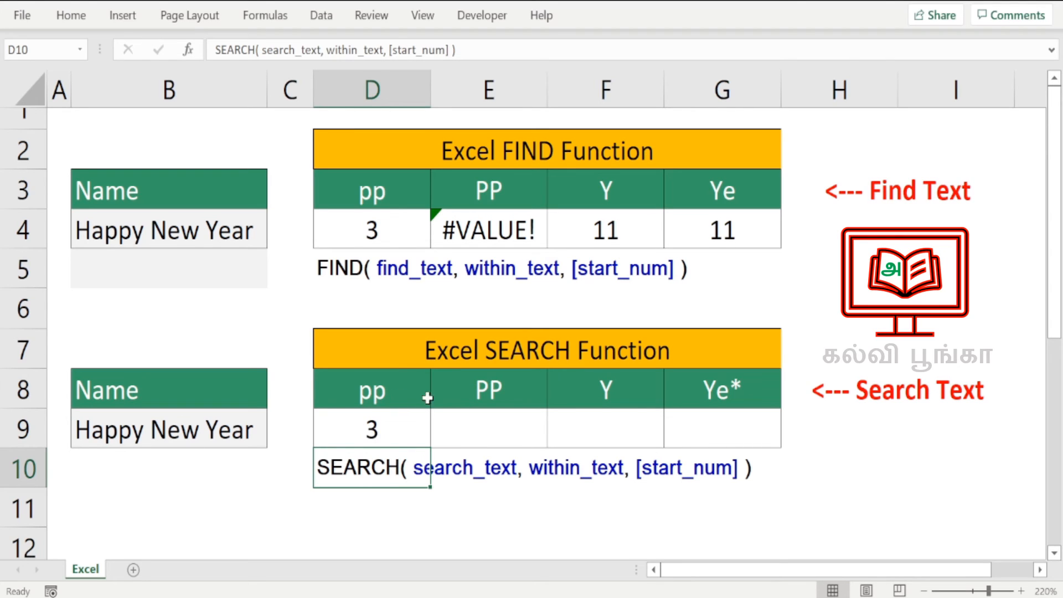
left_click(383, 443)
Enter =SEARCH(E8,B9) in cell E9 to locate the uppercase "PP" and compare it with the lowercase "pp" search.
left_click(471, 432)
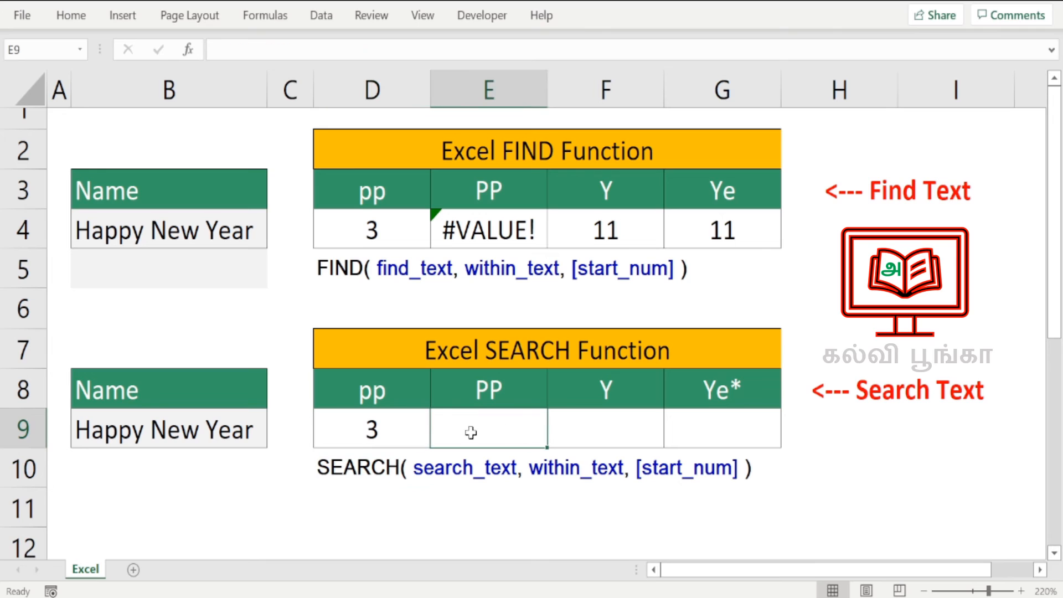
type("=f")
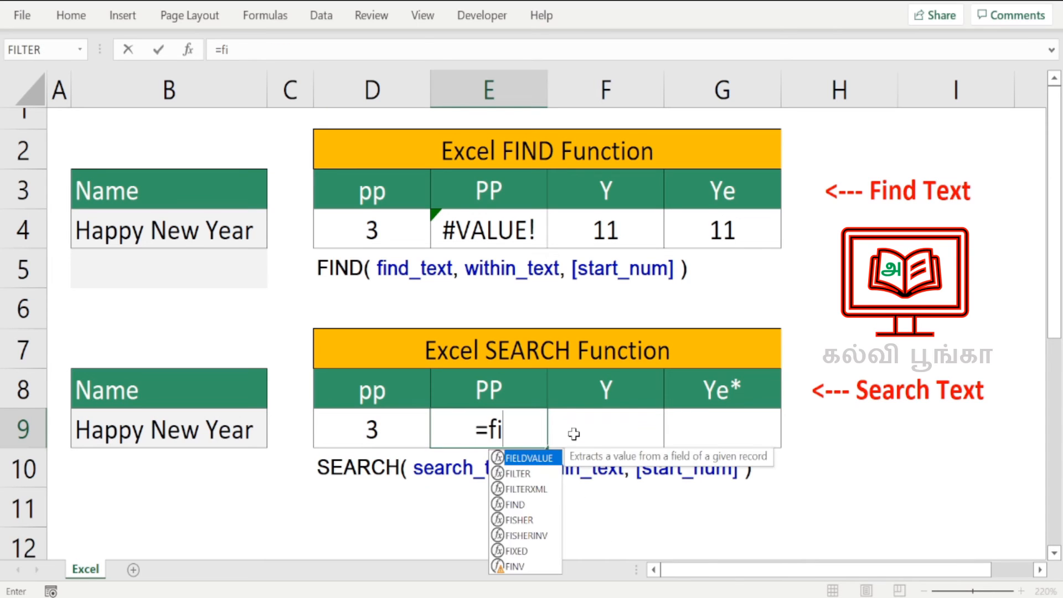
key("BackSpace")
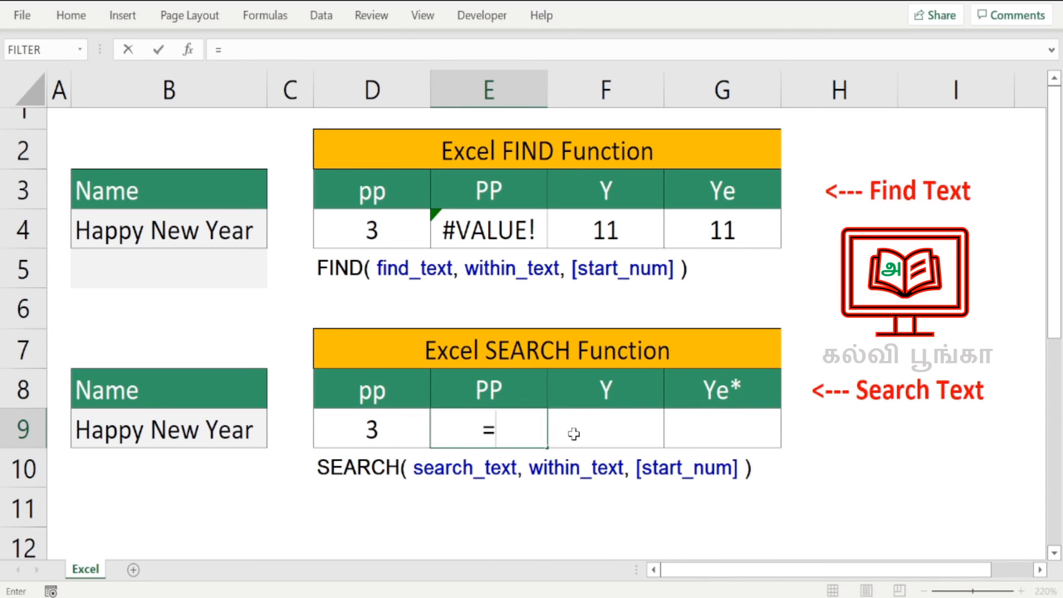
type("se")
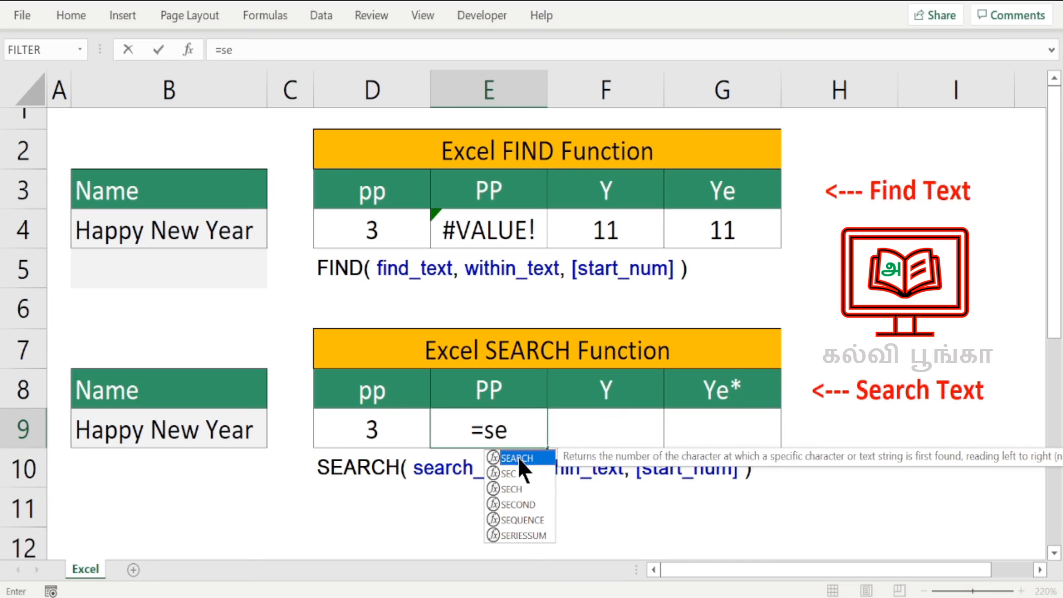
double_click(517, 457)
left_click(482, 383)
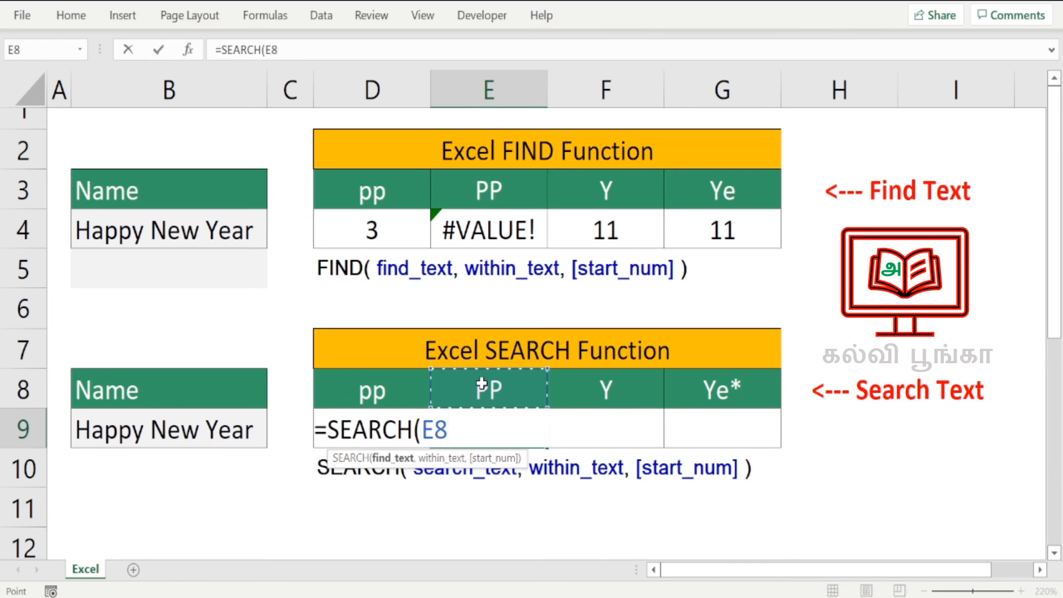
type(",")
left_click(161, 432)
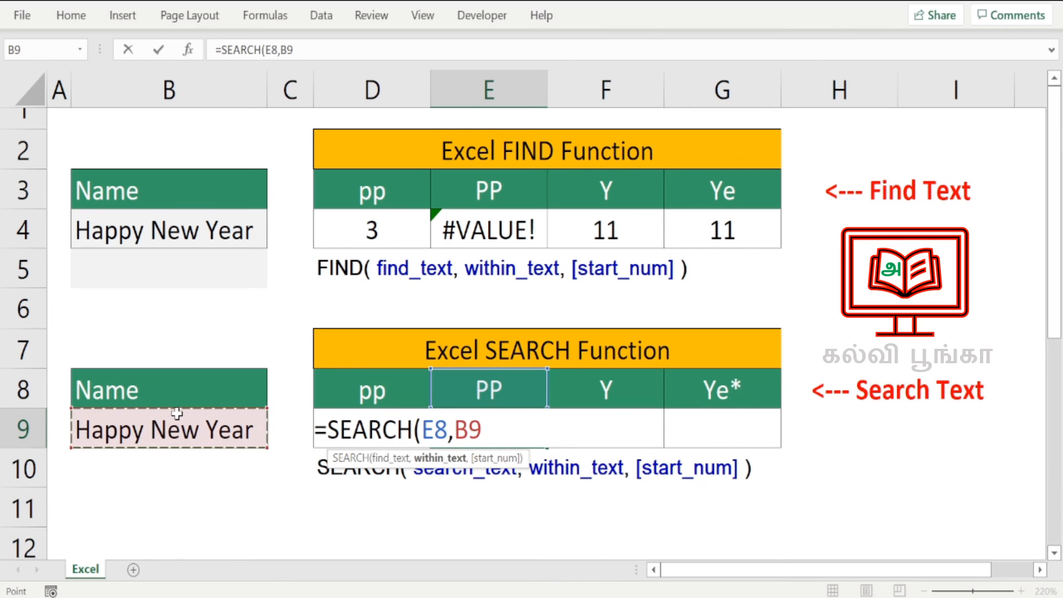
type(")")
key("Return")
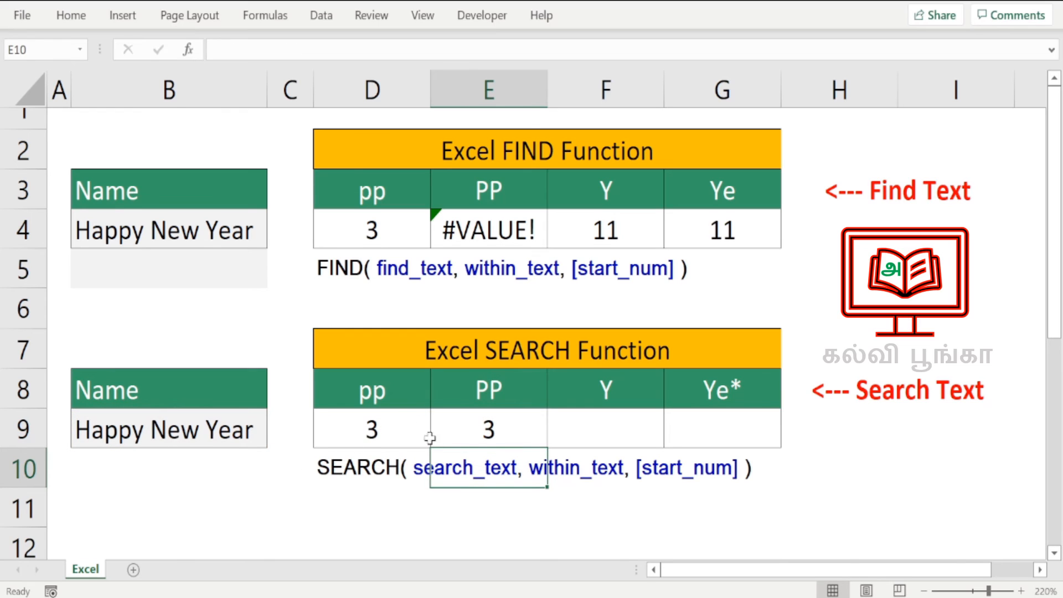
left_click_drag(365, 395, 461, 404)
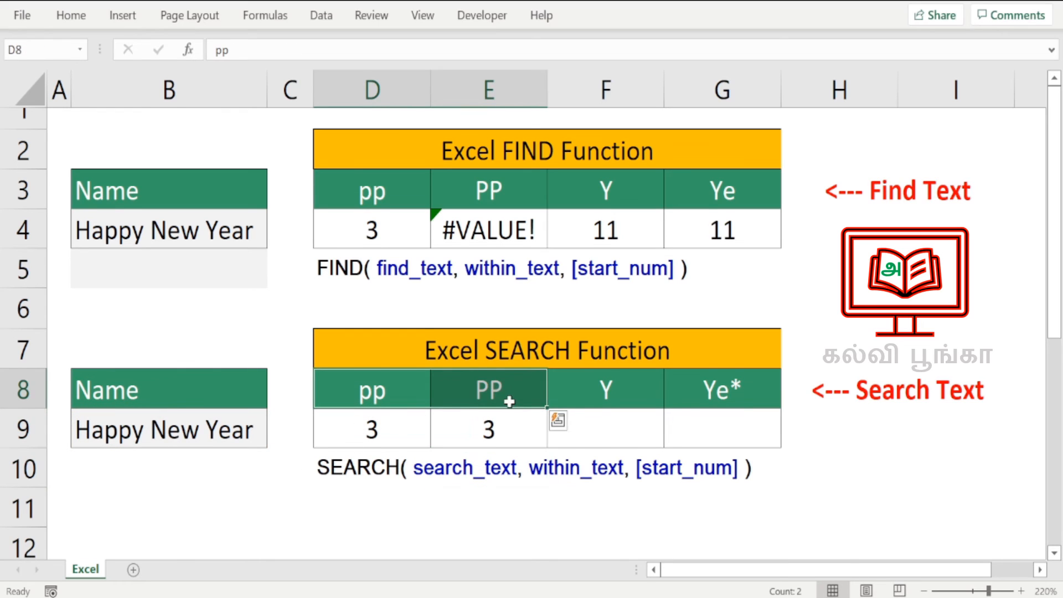
left_click(495, 434)
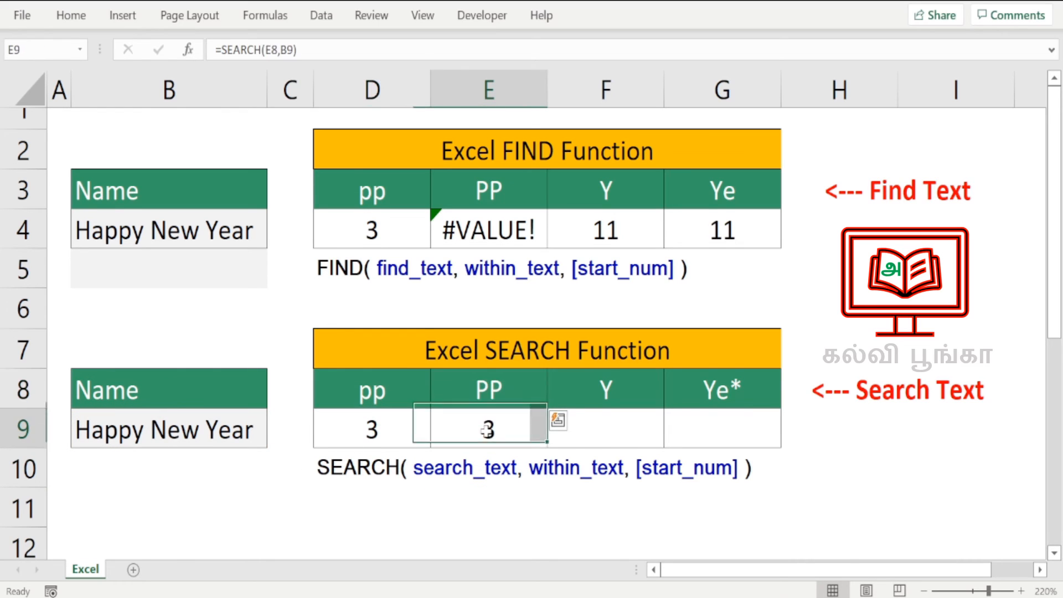
Enter =SEARCH(F8,B9) in cell F9 to locate the "Y" within the name text.
left_click(619, 422)
type("=")
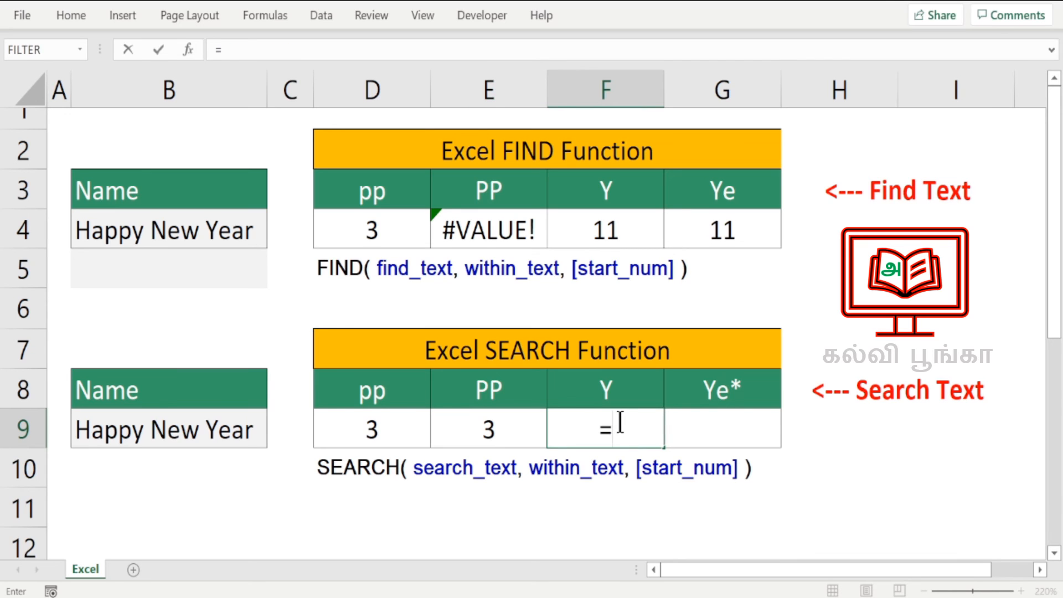
type("sear")
key("Tab")
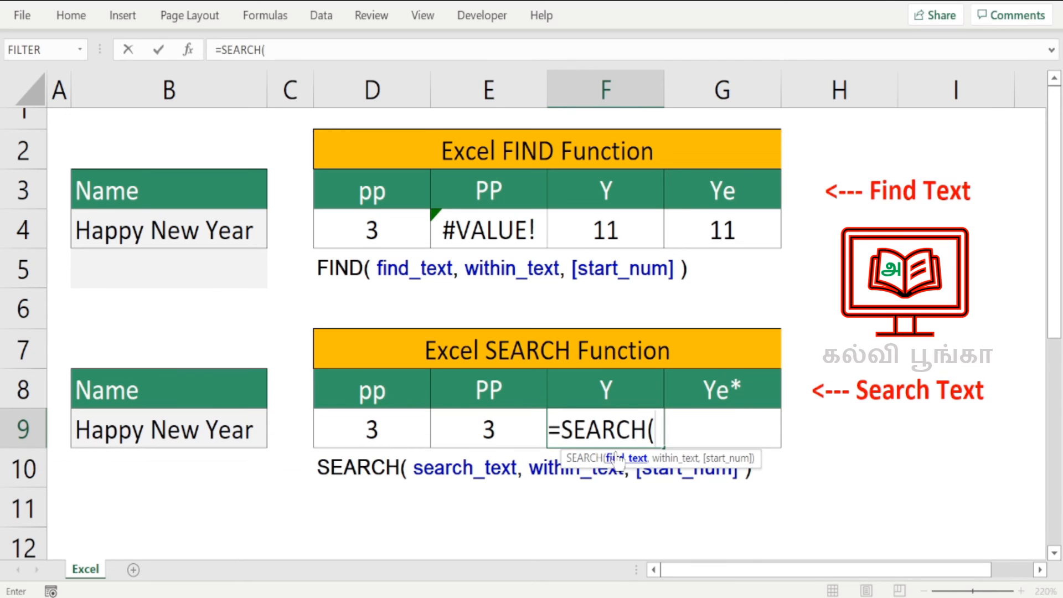
left_click(577, 388)
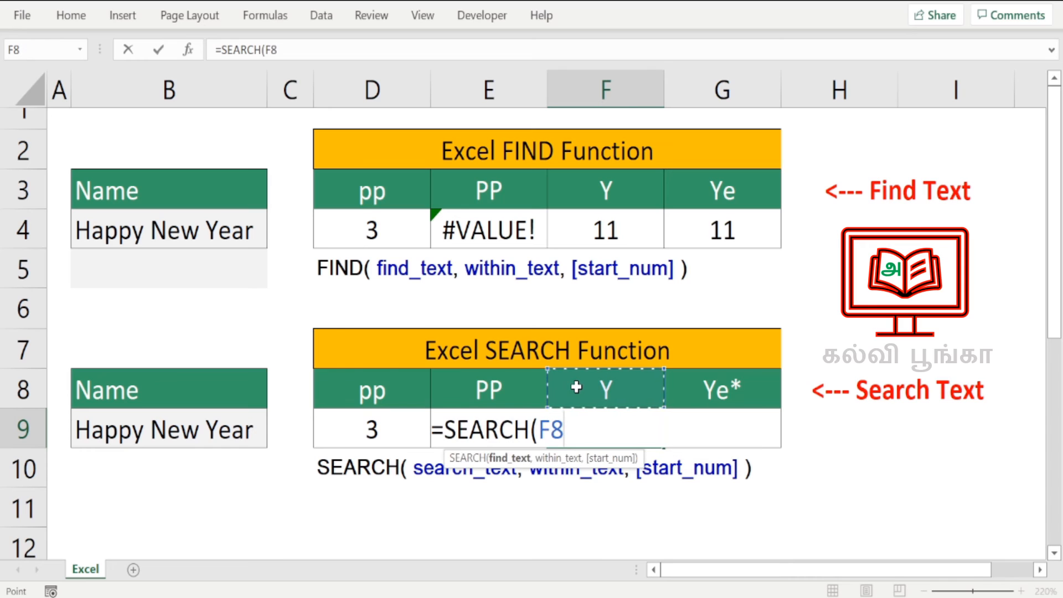
type(",")
left_click(237, 428)
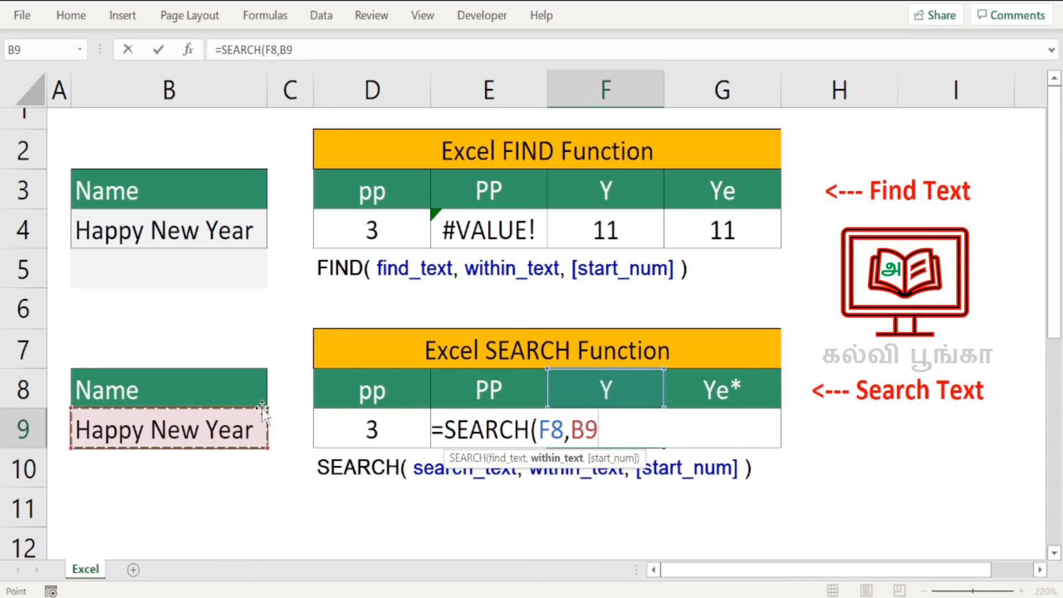
type(")")
key("Return")
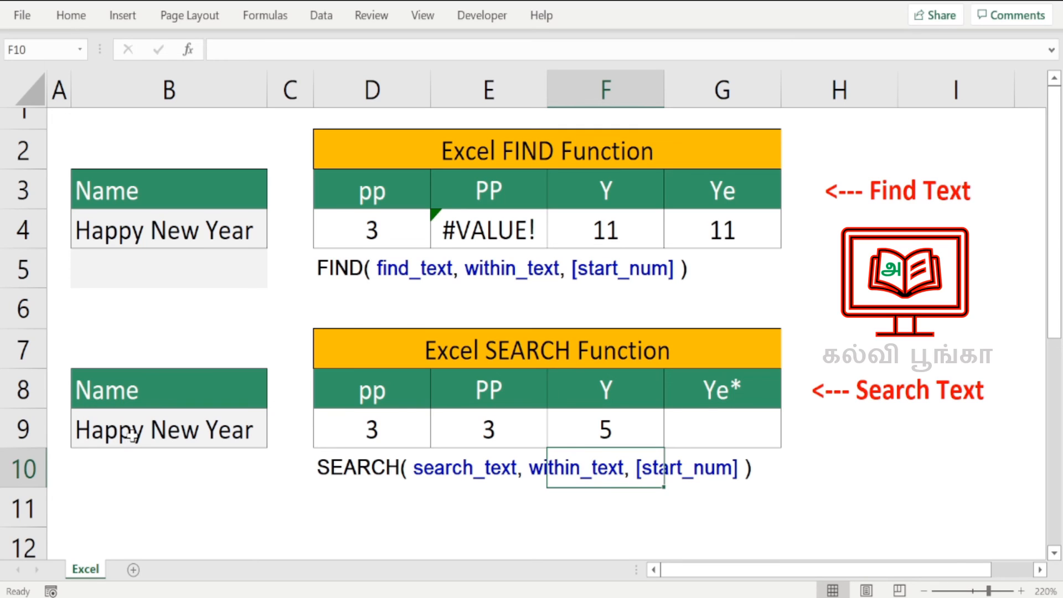
Add a start number of 6 to the SEARCH formula in cell F9 so that it reads =SEARCH(F8,B9,6).
left_click(600, 430)
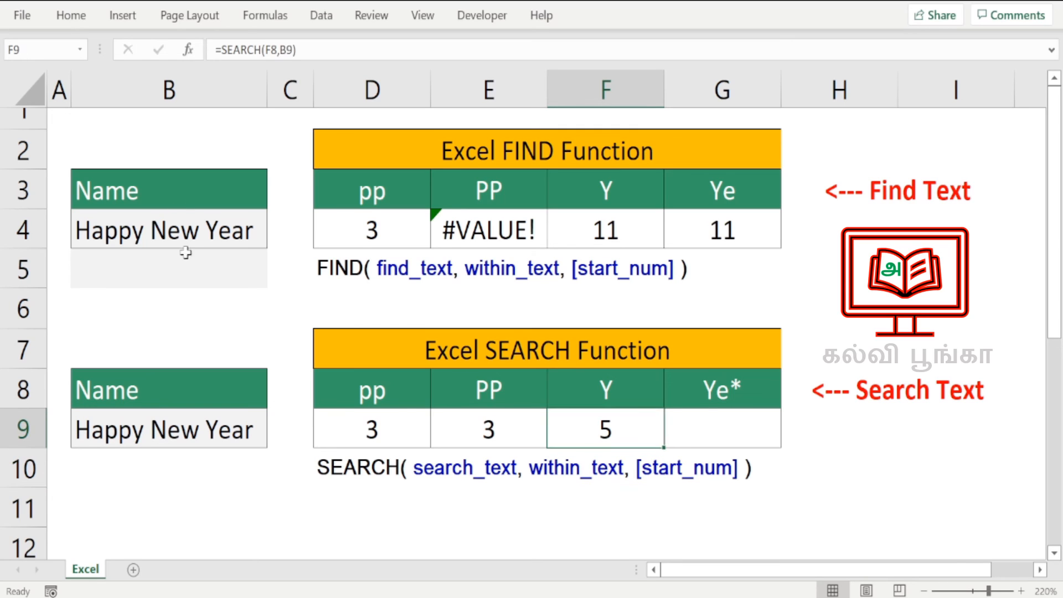
left_click(297, 50)
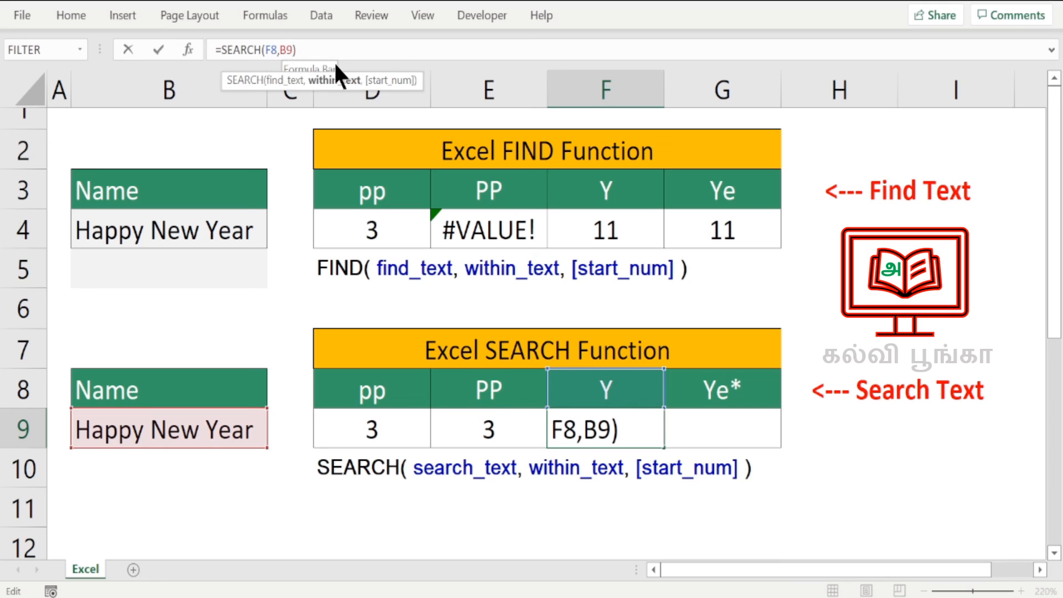
type(",6")
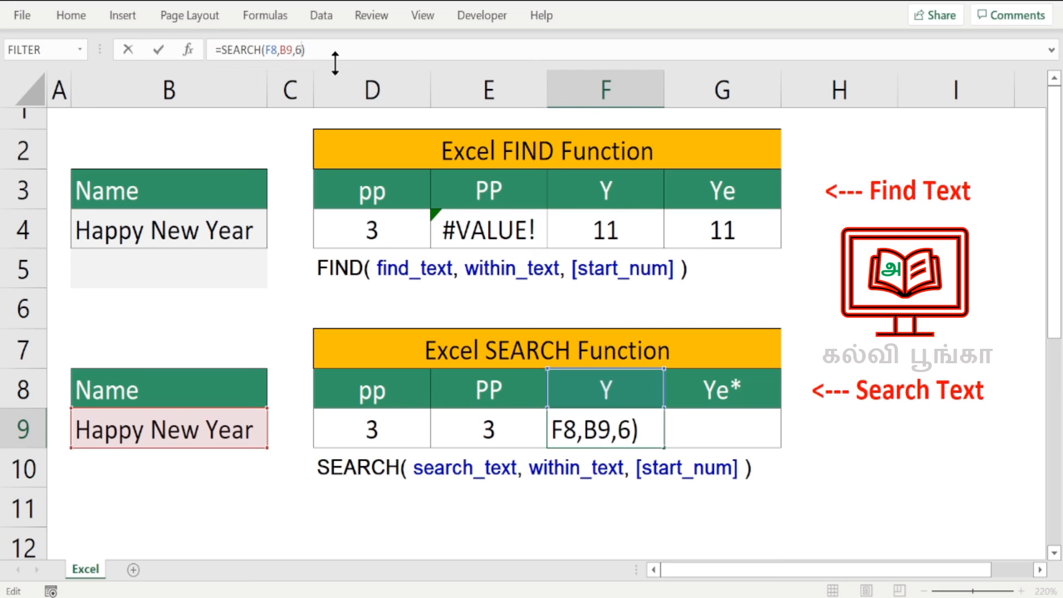
key("Return")
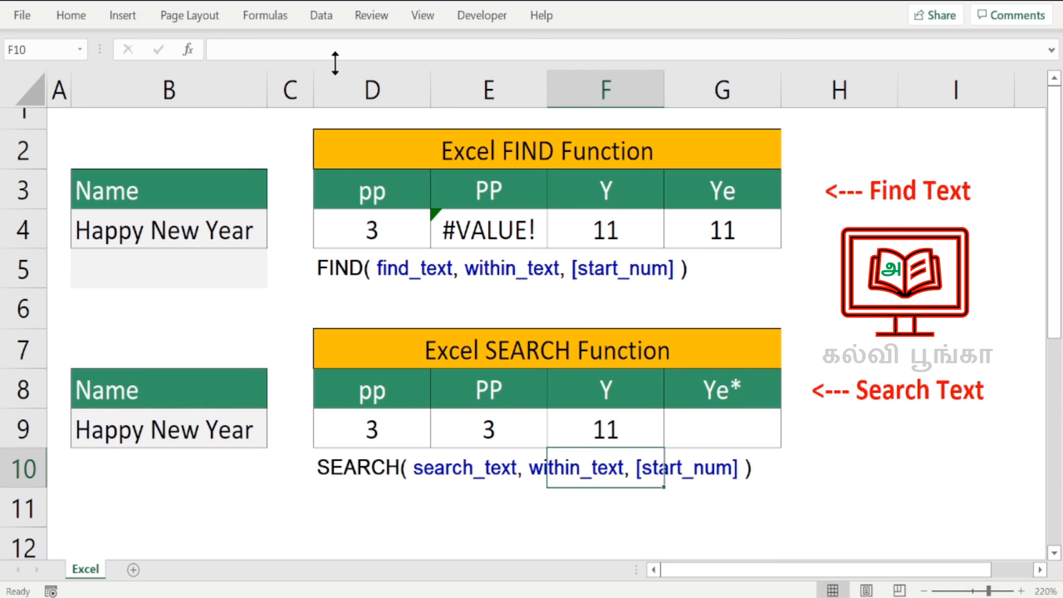
Enter =SEARCH(G8,B9,1) in cell G9 to look for the wildcard text "Ye*" within the name text.
left_click(714, 431)
type("=")
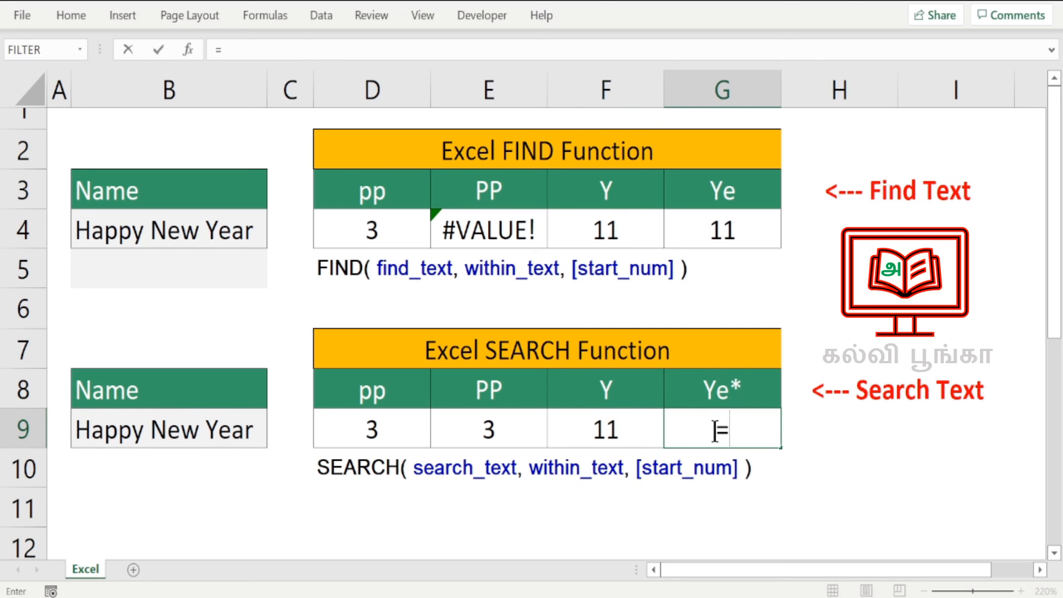
type("se")
double_click(742, 458)
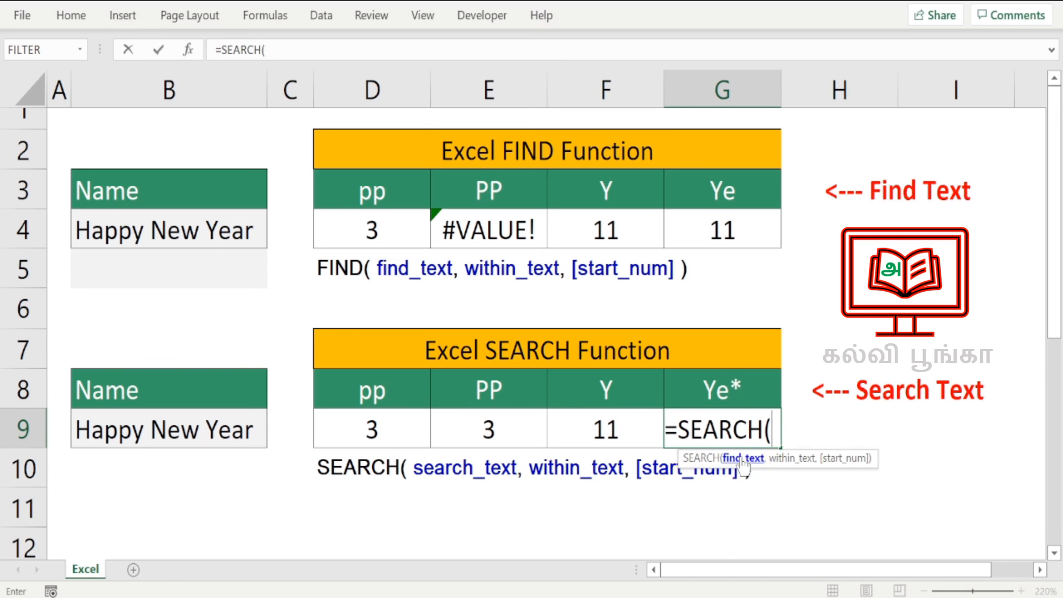
left_click(735, 388)
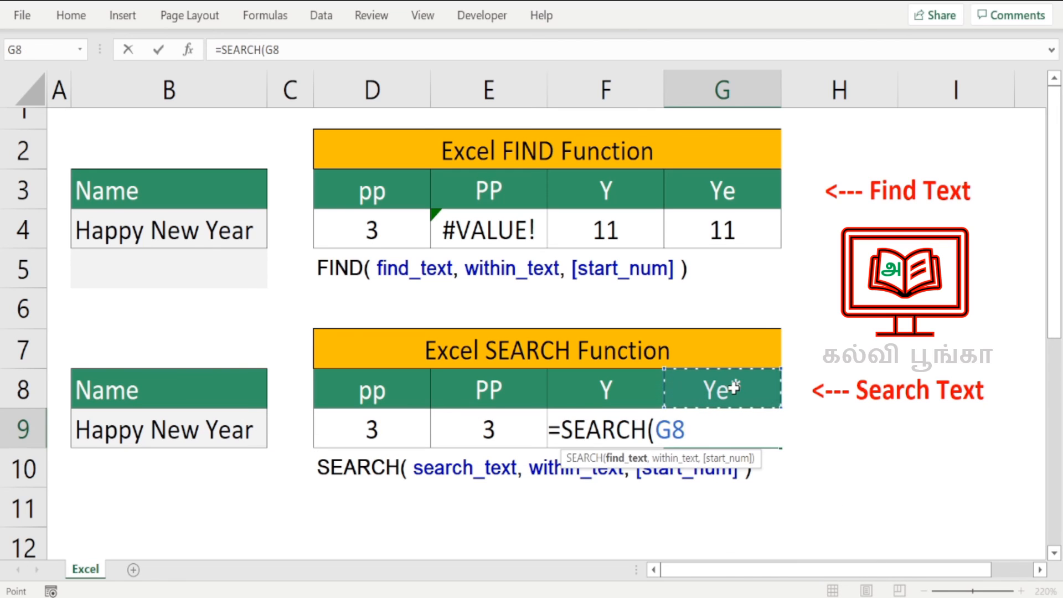
type(",")
left_click(227, 412)
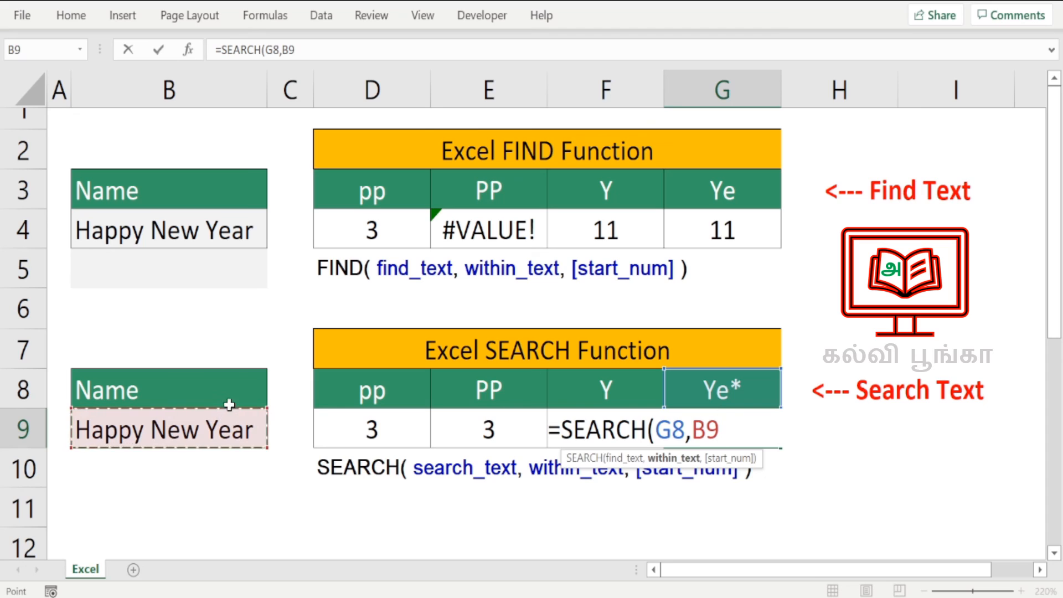
type(",")
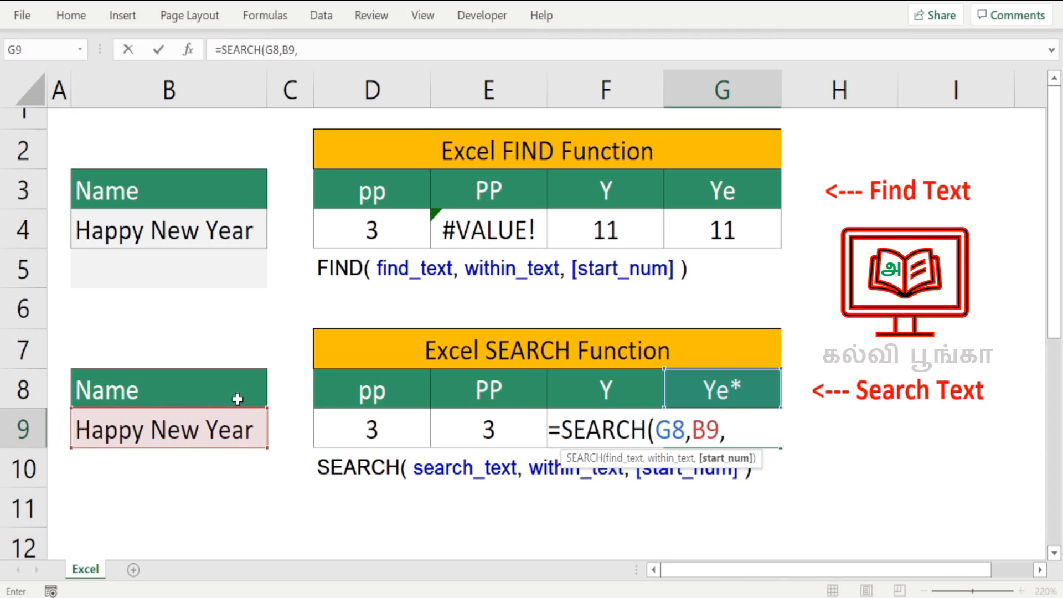
type("1")
key("Return")
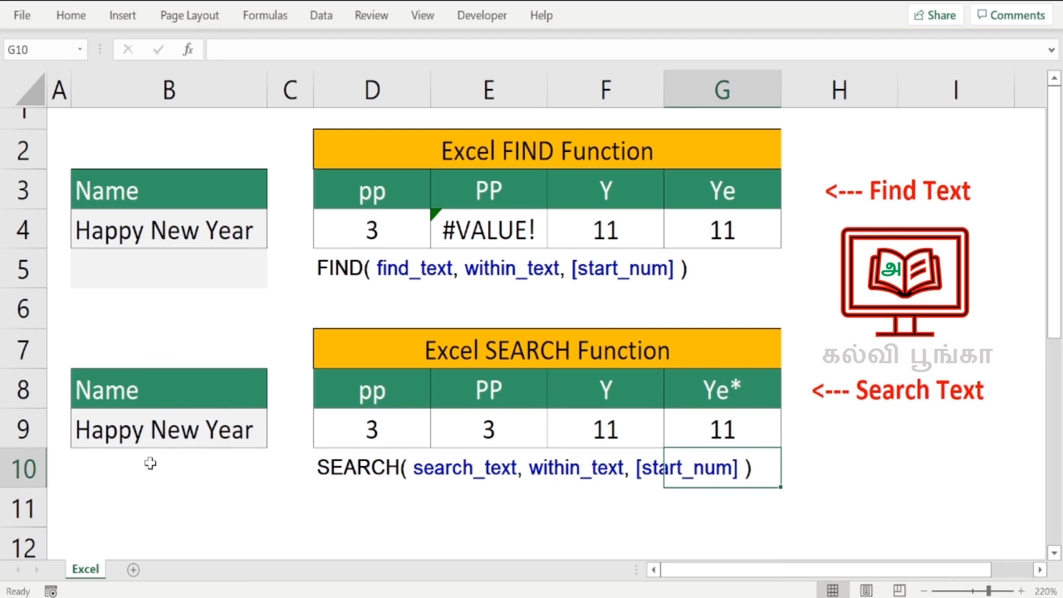
left_click(720, 420)
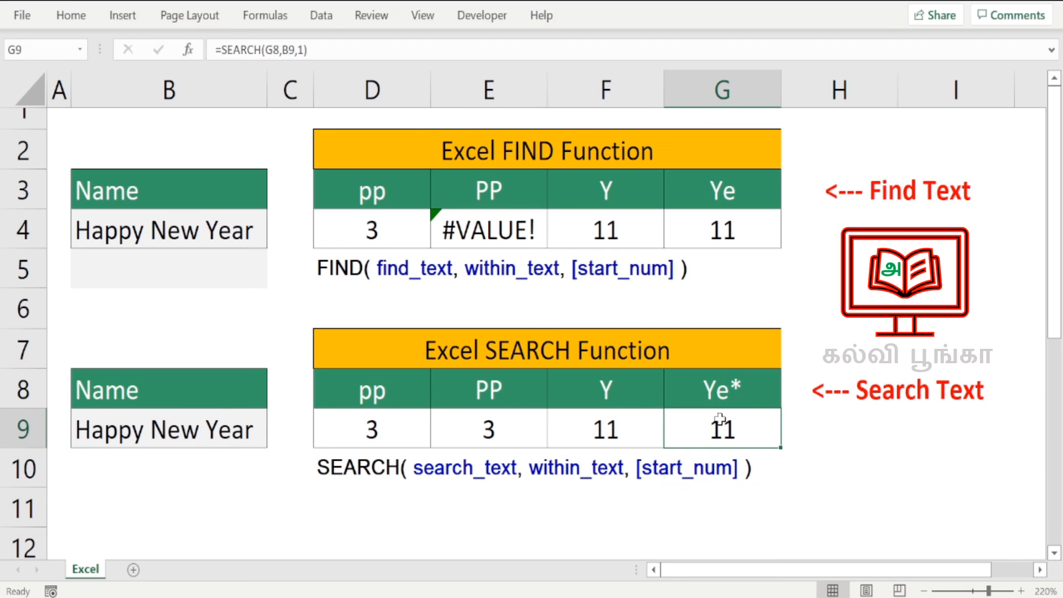